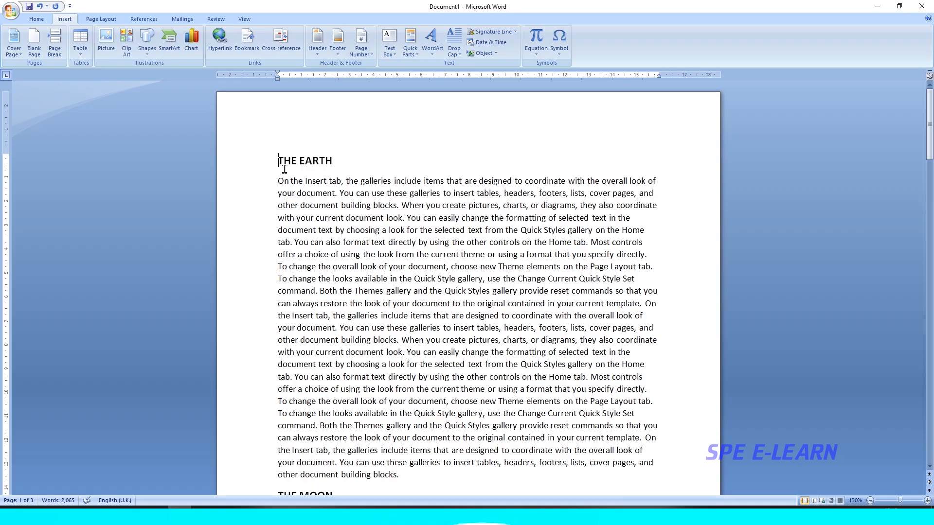
- Look through the document's sections headed THE EARTH, THE MOON and THE SUN, and return to the document's beginning
{"action": "scroll", "coordinate": [343, 254], "scroll_direction": "down", "scroll_amount": 12}
{"action": "scroll", "coordinate": [342, 254], "scroll_direction": "down", "scroll_amount": 5}
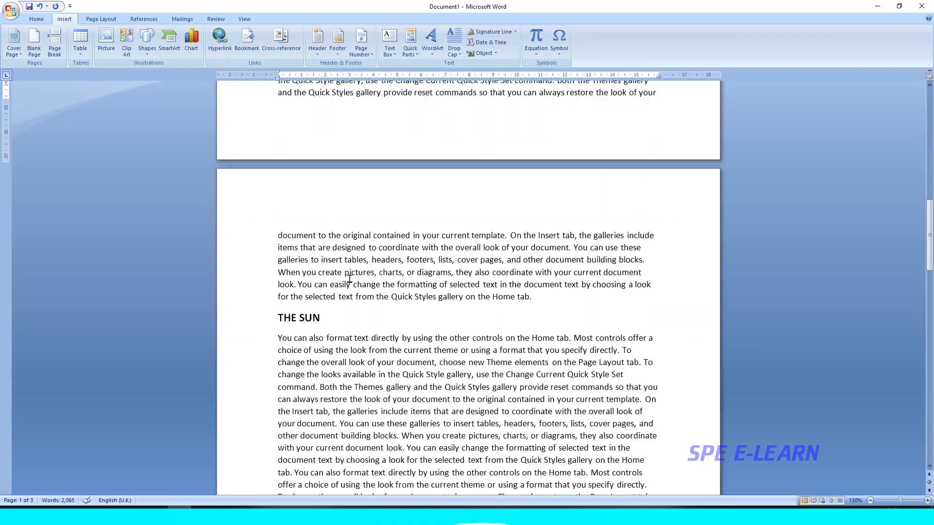
{"action": "scroll", "coordinate": [345, 268], "scroll_direction": "up", "scroll_amount": 18}
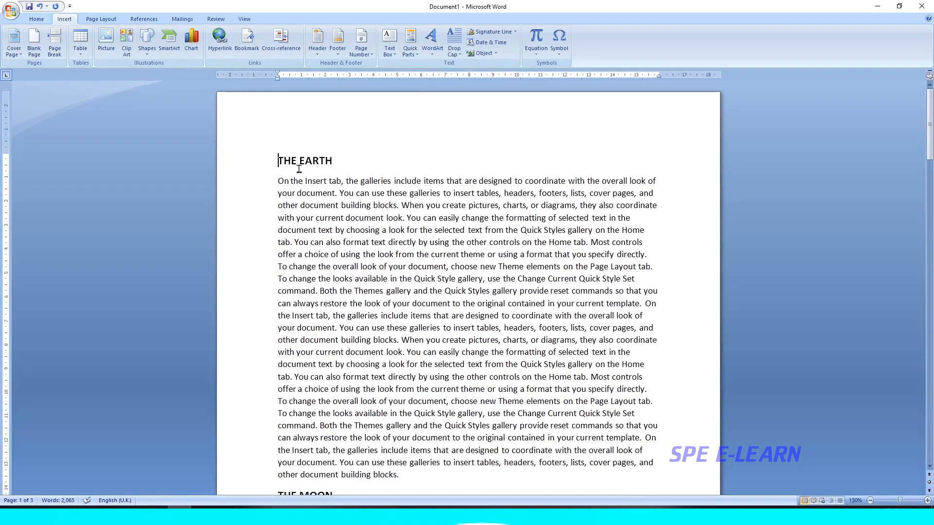
{"action": "scroll", "coordinate": [282, 160], "scroll_direction": "down", "scroll_amount": 3}
{"action": "scroll", "coordinate": [327, 374], "scroll_direction": "down", "scroll_amount": 8}
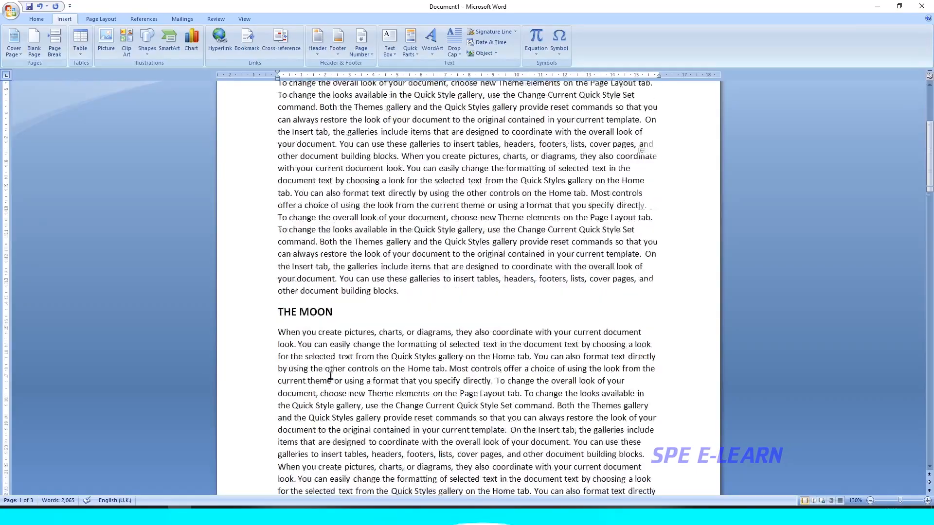
{"action": "scroll", "coordinate": [330, 324], "scroll_direction": "down", "scroll_amount": 4}
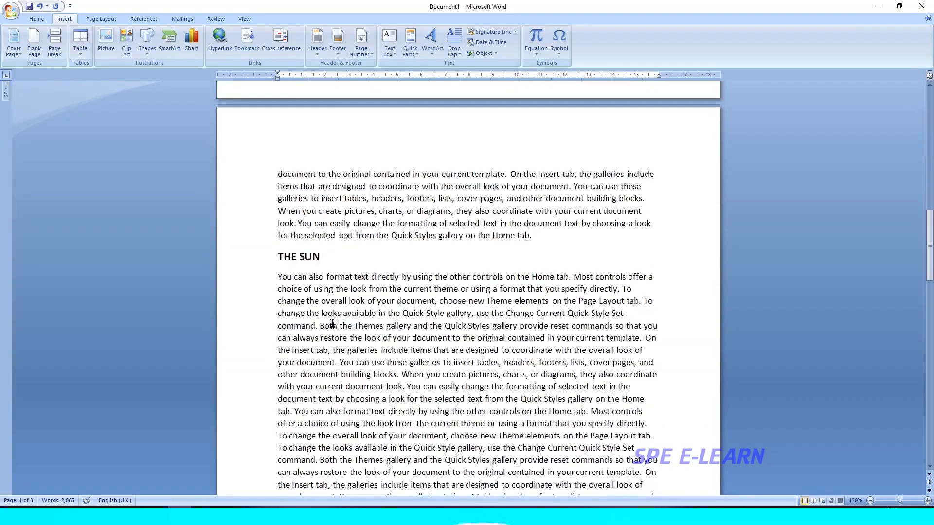
{"action": "scroll", "coordinate": [332, 325], "scroll_direction": "up", "scroll_amount": 16}
{"action": "key", "text": "ctrl+Home"}
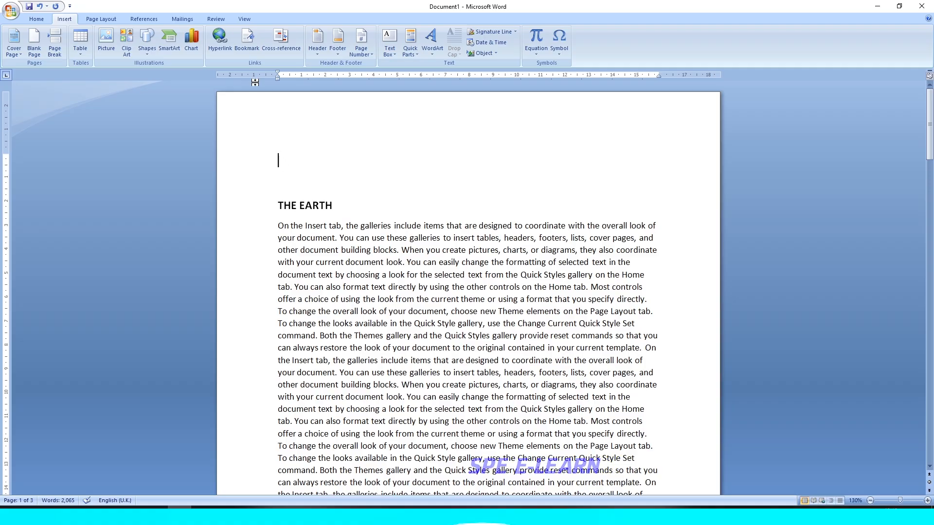
- Bookmark the THE EARTH heading with the name "earth"
{"action": "left_click", "coordinate": [250, 42]}
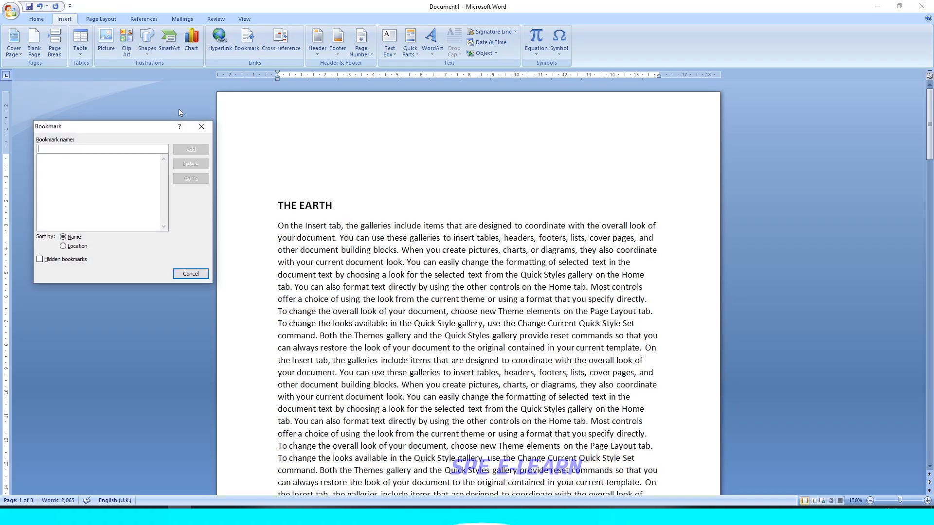
{"action": "left_click", "coordinate": [191, 274]}
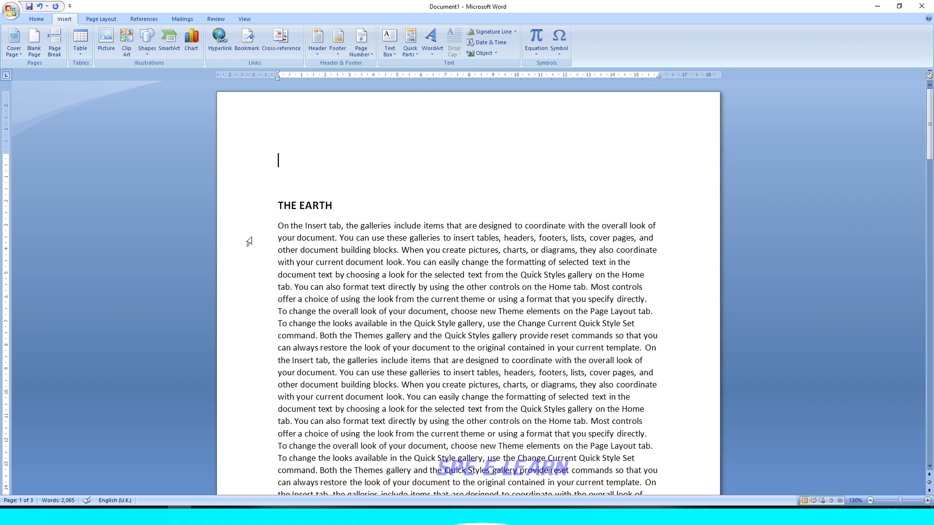
{"action": "triple_click", "coordinate": [328, 207]}
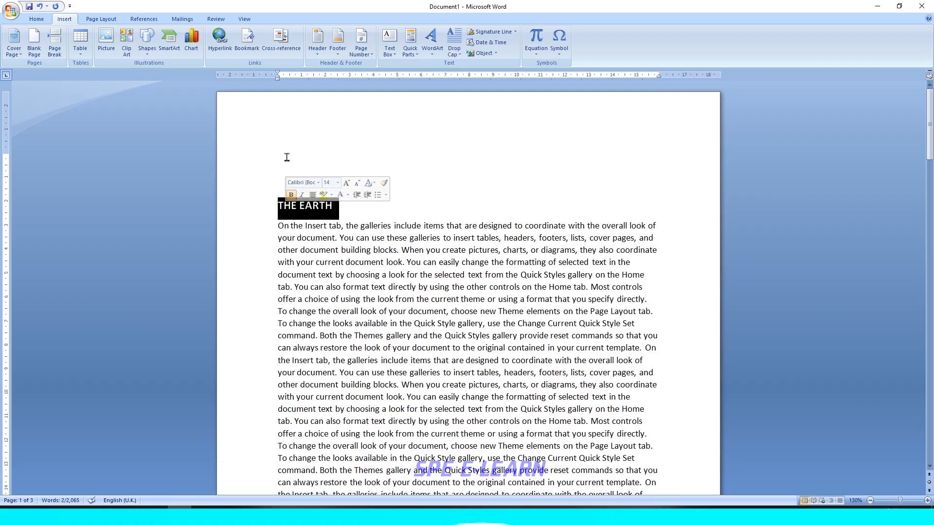
{"action": "left_click", "coordinate": [248, 45]}
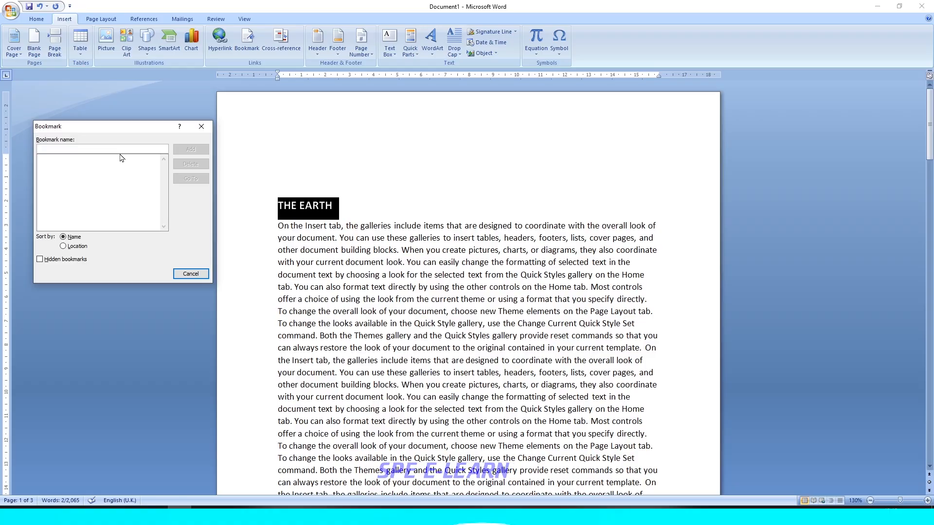
{"action": "type", "text": "the earth"}
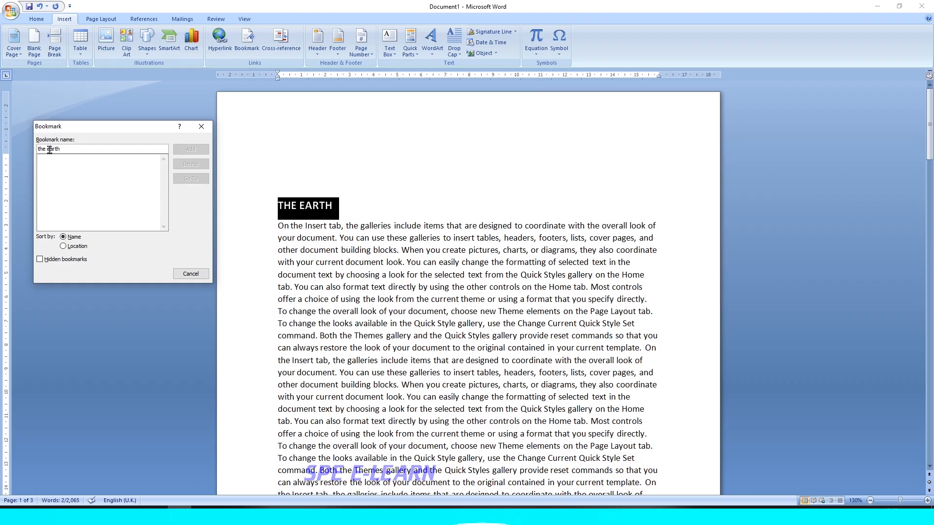
{"action": "key", "text": "BackSpace"}
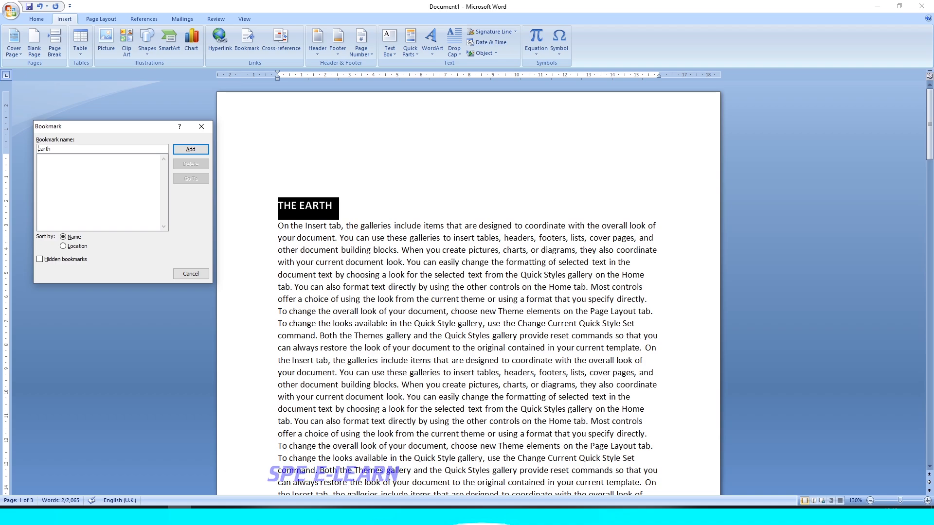
{"action": "left_click", "coordinate": [191, 149]}
- Bookmark the THE MOON heading with the name "moon"
{"action": "scroll", "coordinate": [282, 287], "scroll_direction": "down", "scroll_amount": 8}
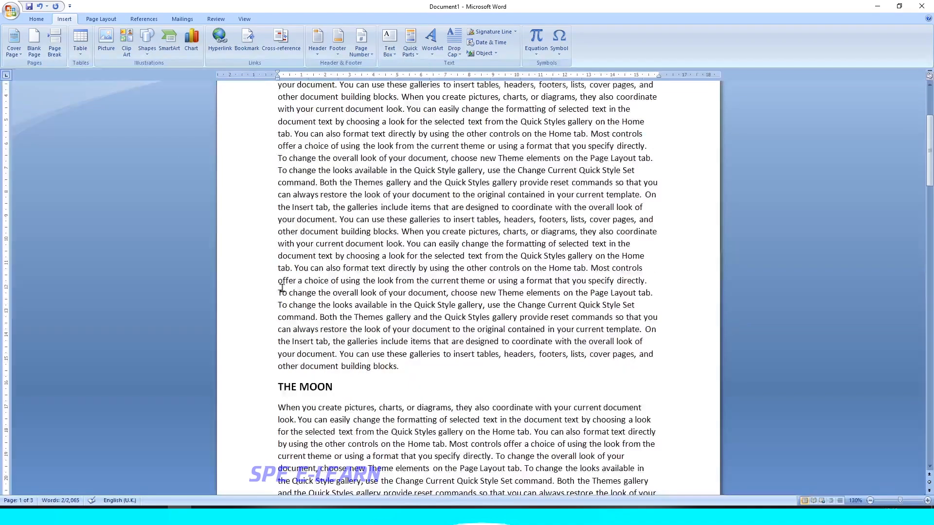
{"action": "left_click_drag", "start_coordinate": [340, 237], "coordinate": [278, 237]}
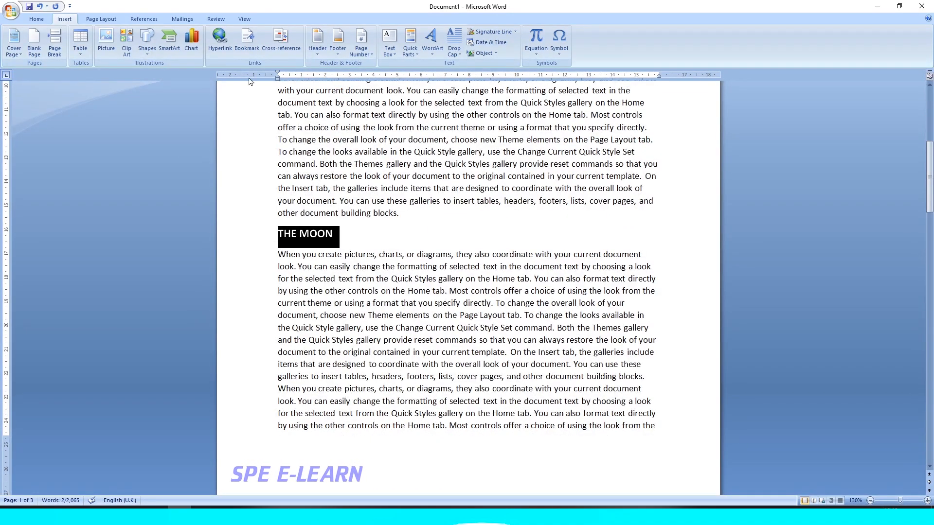
{"action": "left_click", "coordinate": [247, 42]}
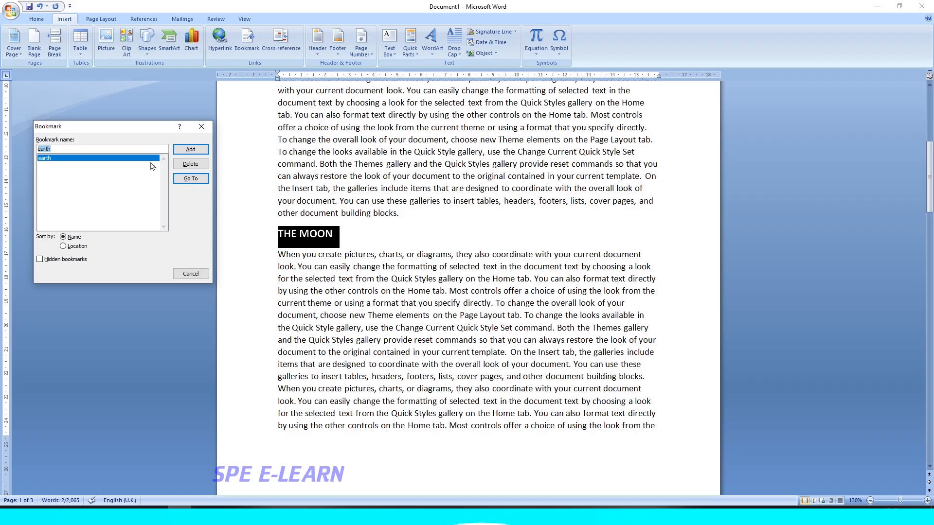
{"action": "type", "text": "moon"}
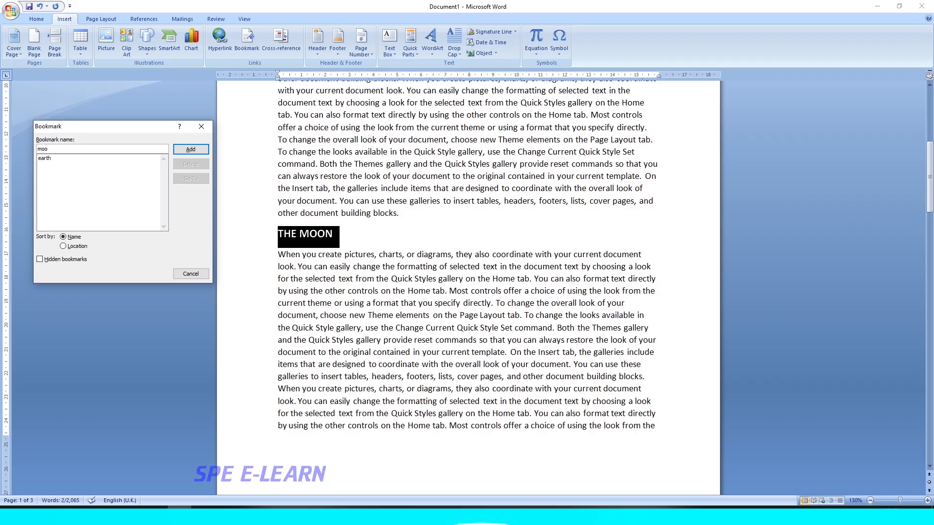
{"action": "left_click", "coordinate": [190, 149]}
- Bookmark the THE SUN heading with the name "sun"
{"action": "scroll", "coordinate": [354, 306], "scroll_direction": "down", "scroll_amount": 10}
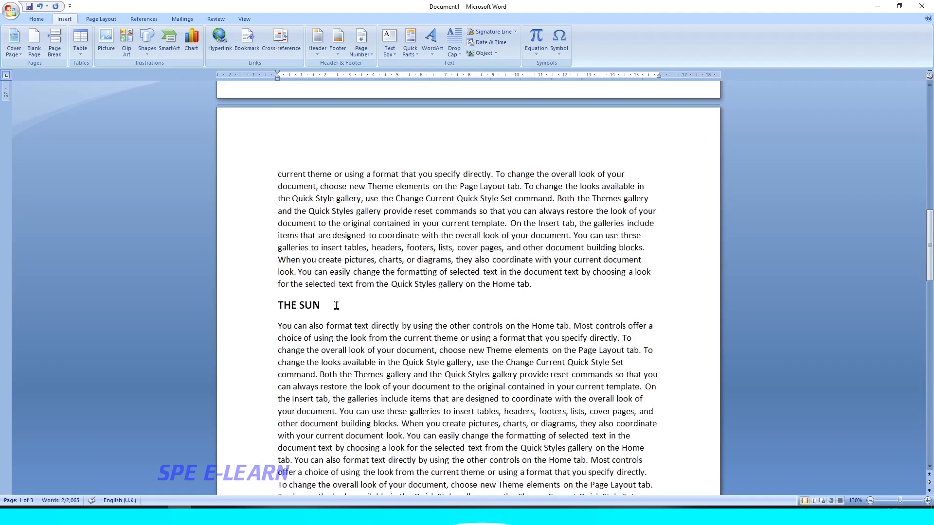
{"action": "left_click_drag", "start_coordinate": [336, 306], "coordinate": [280, 307]}
{"action": "left_click", "coordinate": [251, 47]}
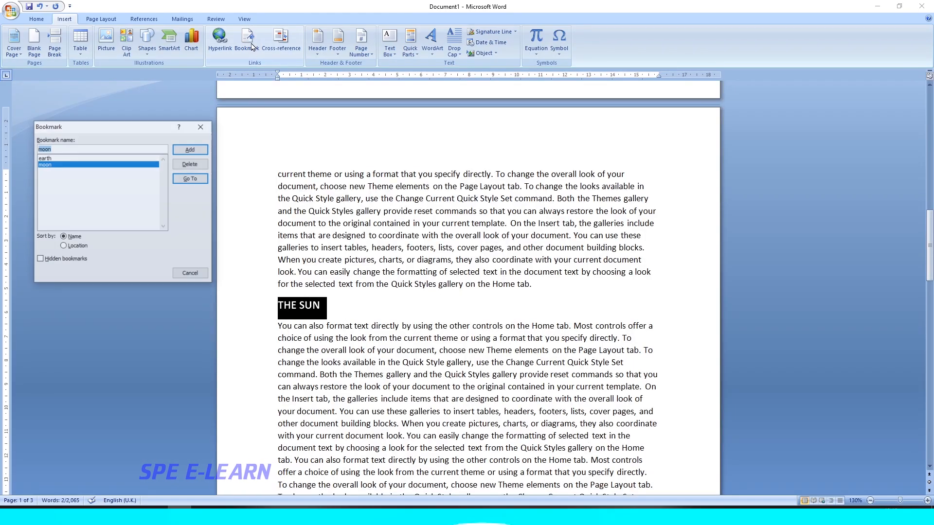
{"action": "type", "text": "sun"}
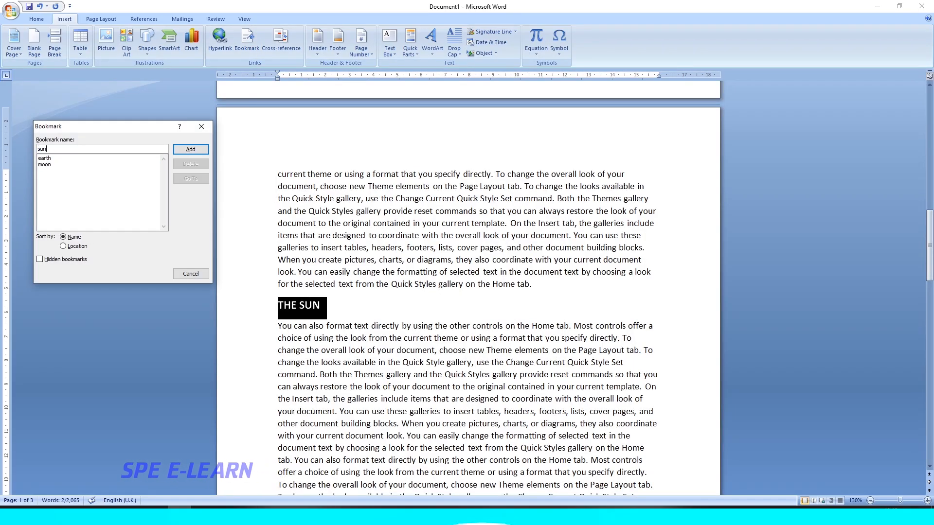
{"action": "left_click", "coordinate": [191, 150]}
- Bookmark the THE SKY heading with the name "sky"
{"action": "scroll", "coordinate": [293, 287], "scroll_direction": "down", "scroll_amount": 10}
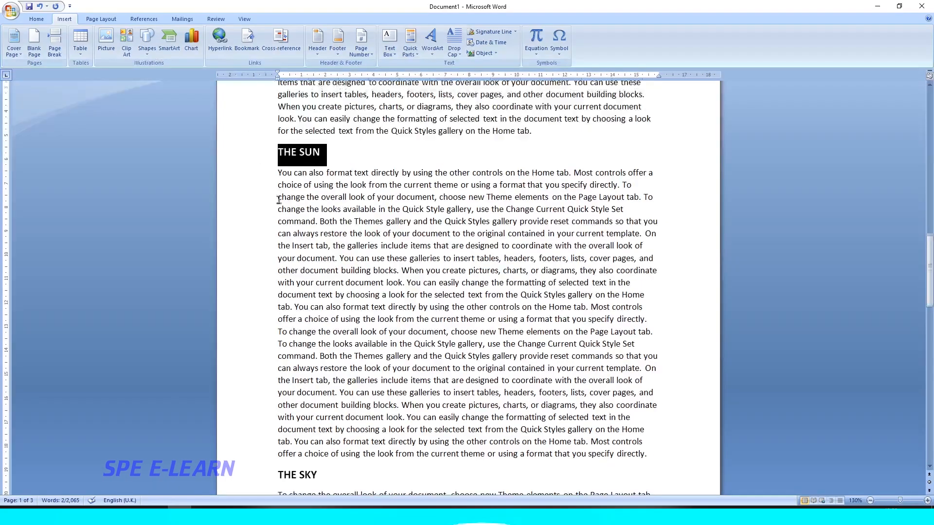
{"action": "left_click_drag", "start_coordinate": [319, 261], "coordinate": [274, 260]}
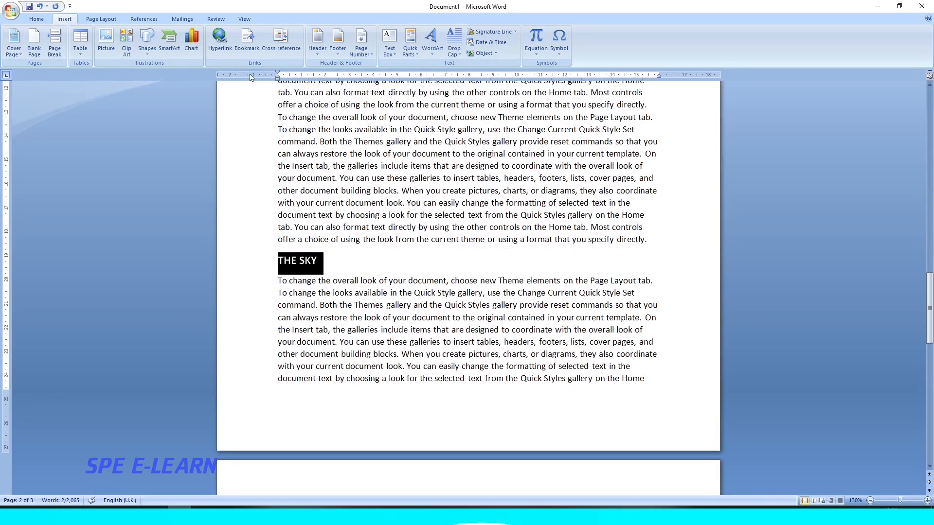
{"action": "left_click", "coordinate": [247, 46]}
{"action": "type", "text": "sky"}
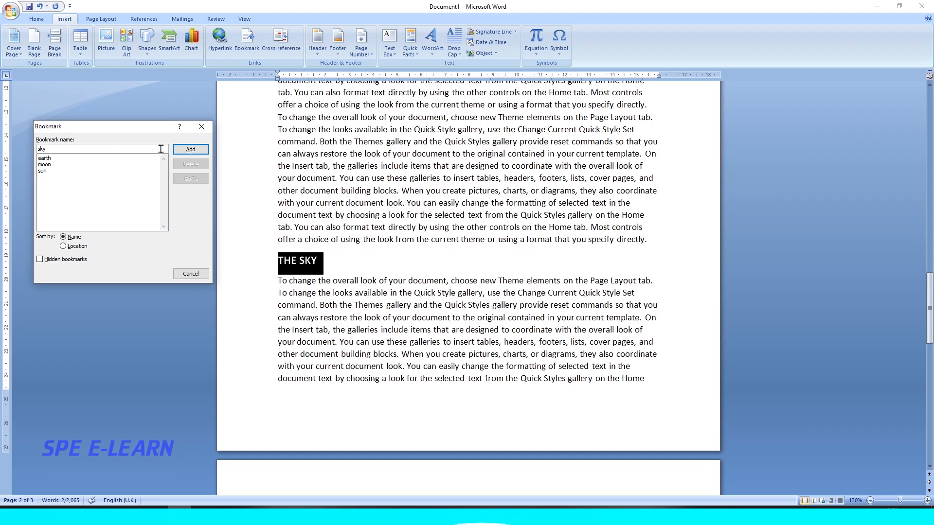
{"action": "left_click", "coordinate": [190, 149]}
- From the empty line above THE EARTH, go to the sky, sun and moon bookmarks in turn, and close the bookmark list
{"action": "scroll", "coordinate": [359, 246], "scroll_direction": "up", "scroll_amount": 15}
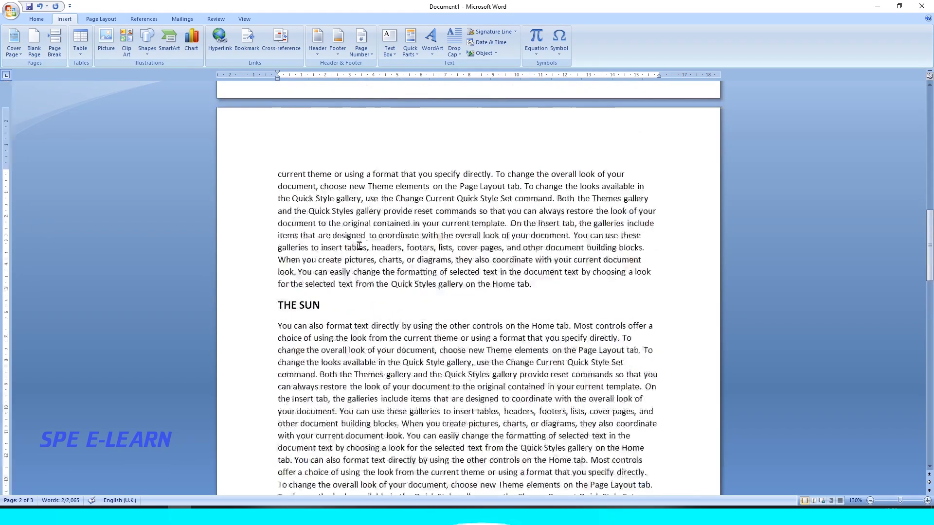
{"action": "scroll", "coordinate": [359, 245], "scroll_direction": "up", "scroll_amount": 10}
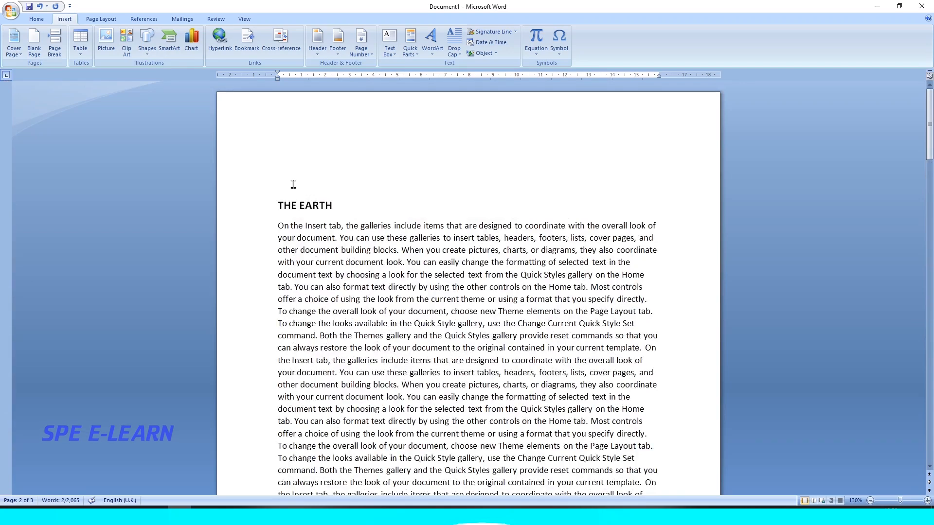
{"action": "left_click", "coordinate": [289, 183]}
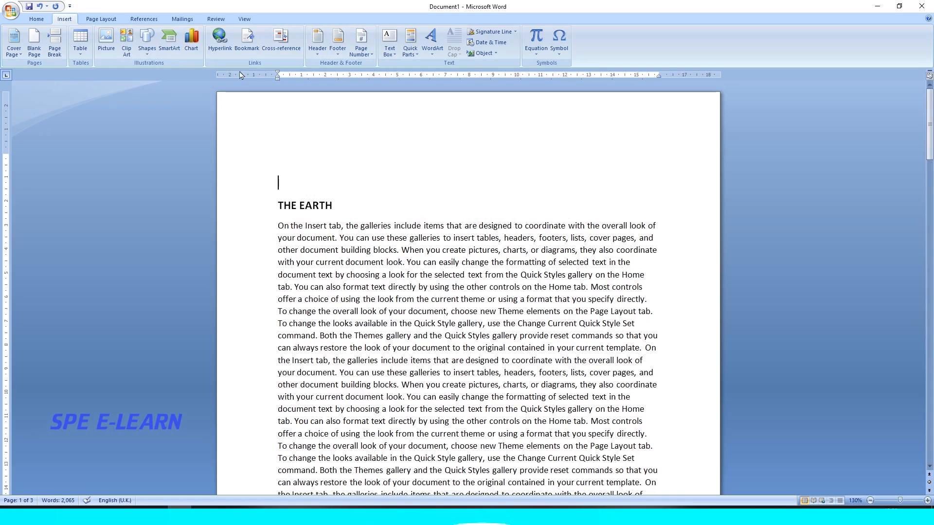
{"action": "left_click", "coordinate": [245, 46]}
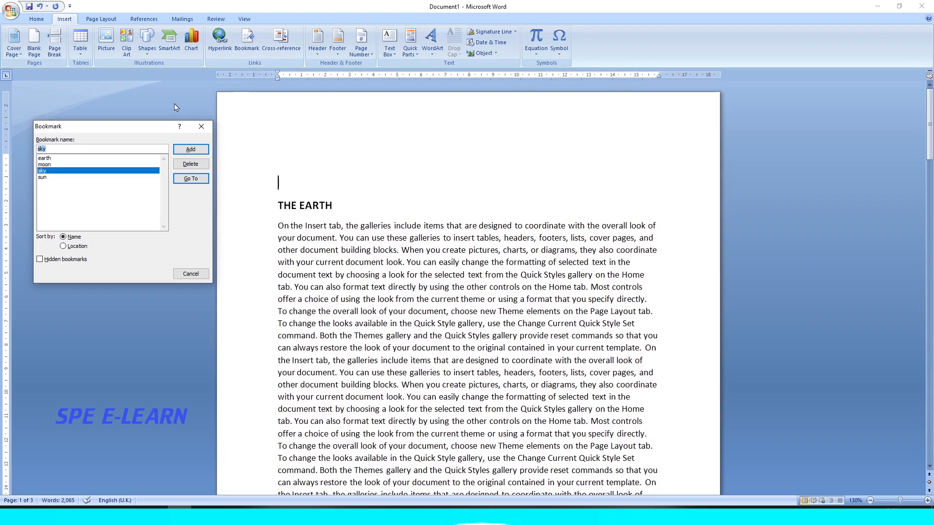
{"action": "left_click_drag", "start_coordinate": [124, 125], "coordinate": [147, 98]}
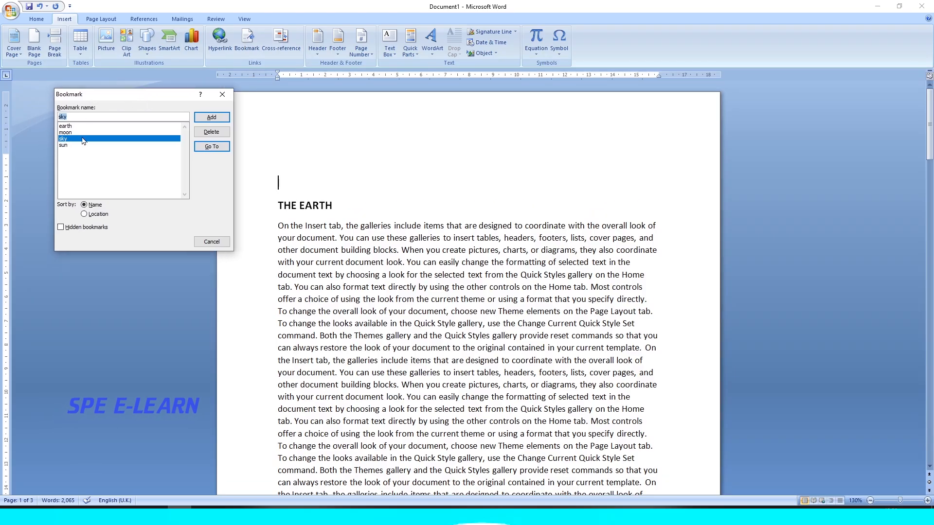
{"action": "left_click", "coordinate": [203, 147]}
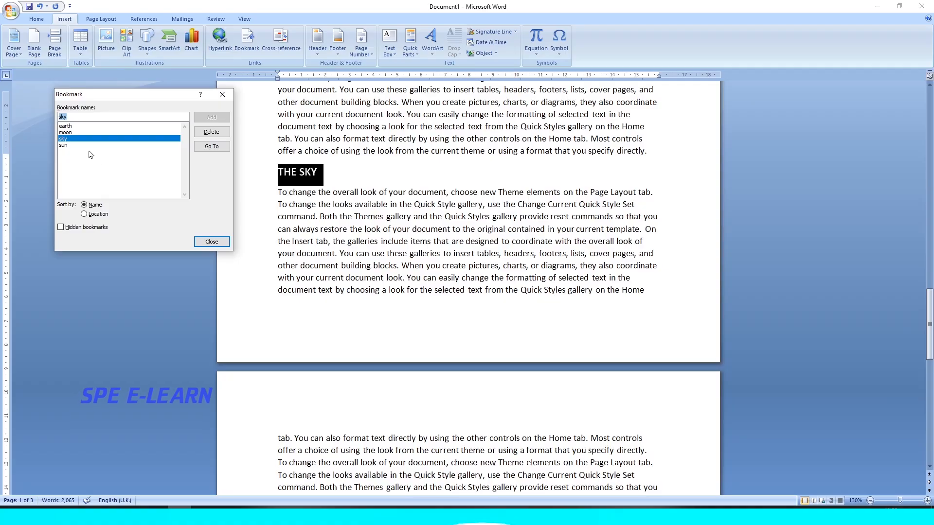
{"action": "left_click", "coordinate": [63, 146]}
{"action": "left_click", "coordinate": [212, 147]}
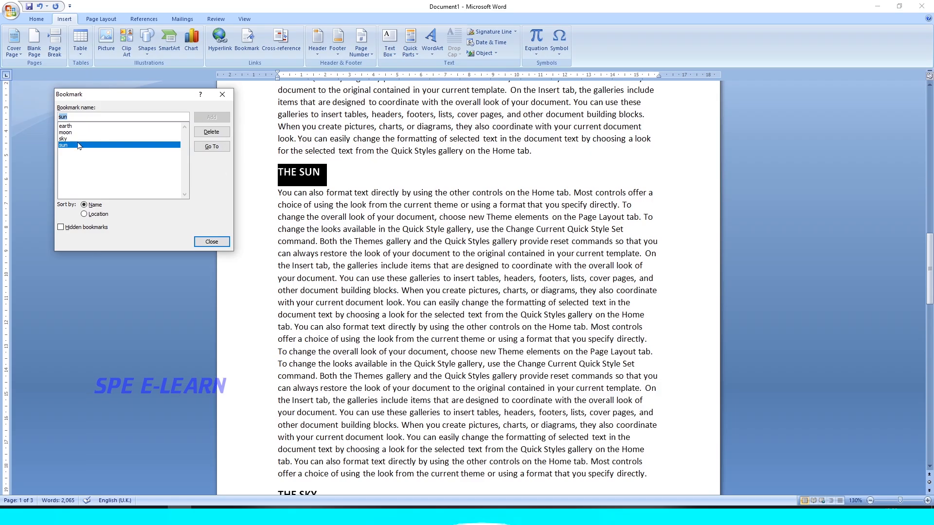
{"action": "left_click", "coordinate": [63, 132]}
{"action": "left_click", "coordinate": [212, 147]}
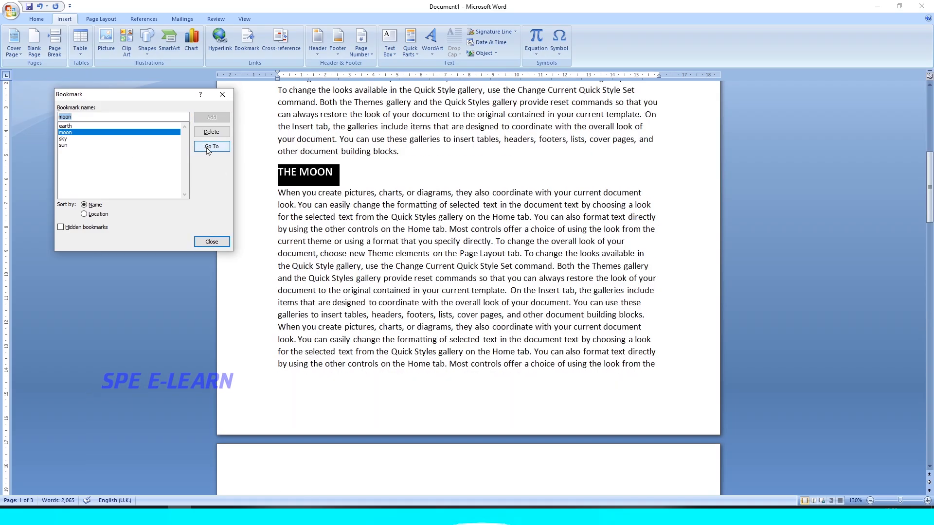
{"action": "left_click", "coordinate": [211, 241]}
{"action": "left_click", "coordinate": [311, 217]}
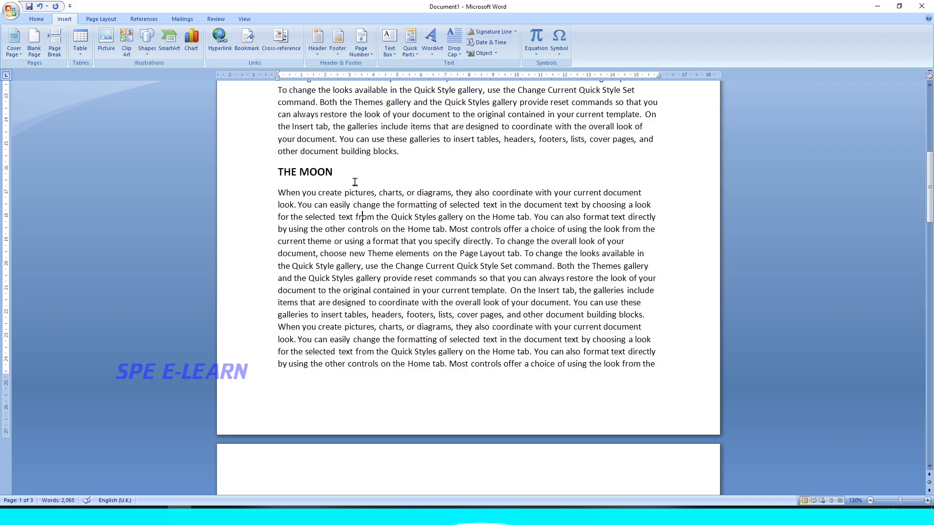
- Add another empty line directly above the THE EARTH heading on the first page
{"action": "scroll", "coordinate": [336, 217], "scroll_direction": "up", "scroll_amount": 4}
{"action": "scroll", "coordinate": [336, 217], "scroll_direction": "up", "scroll_amount": 10}
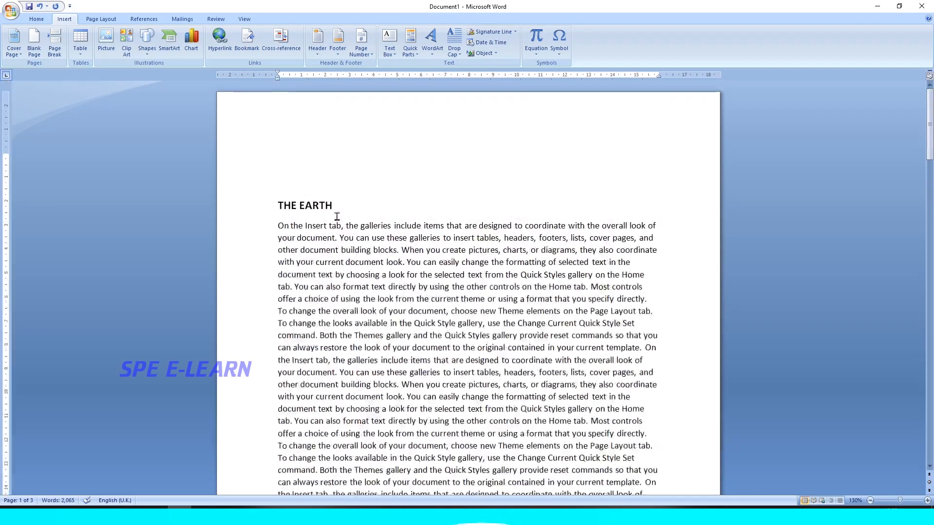
{"action": "left_click", "coordinate": [278, 205]}
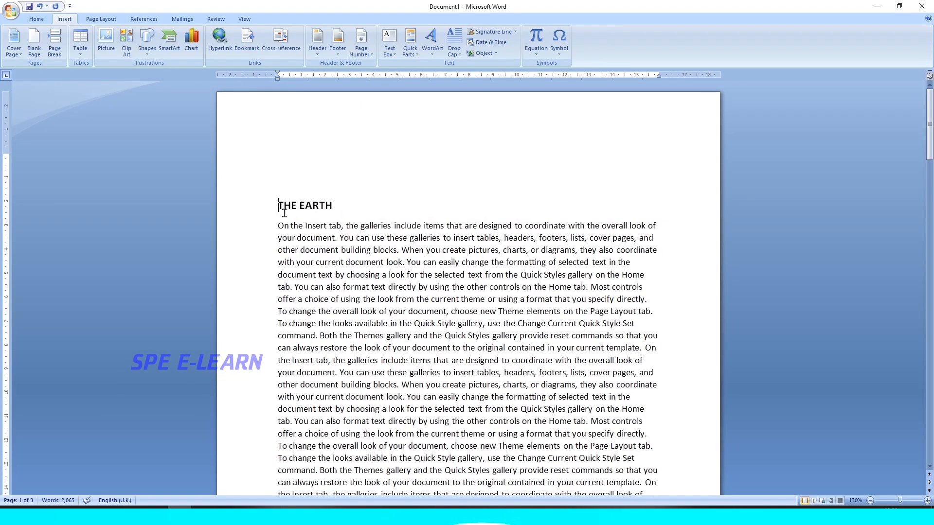
{"action": "key", "text": "Return"}
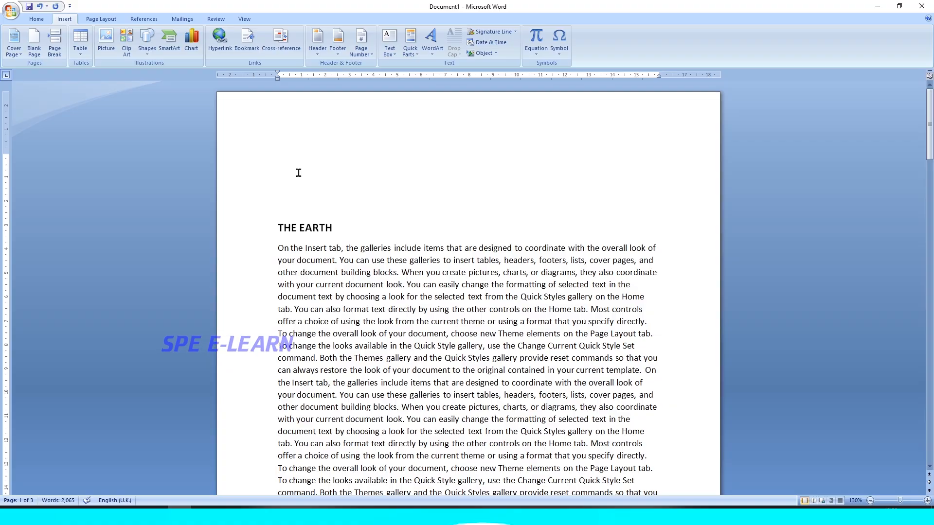
{"action": "scroll", "coordinate": [335, 242], "scroll_direction": "down", "scroll_amount": 4}
{"action": "scroll", "coordinate": [340, 239], "scroll_direction": "down", "scroll_amount": 9}
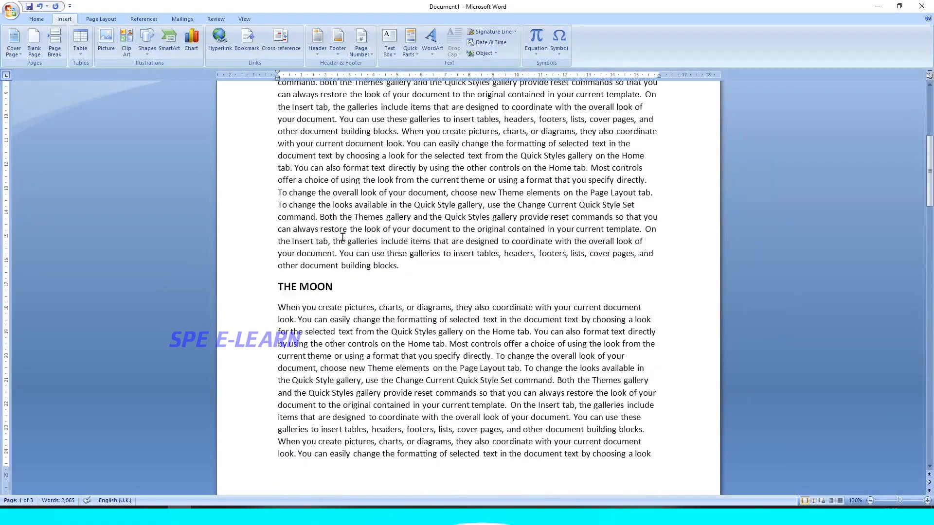
{"action": "scroll", "coordinate": [343, 237], "scroll_direction": "down", "scroll_amount": 12}
{"action": "scroll", "coordinate": [350, 239], "scroll_direction": "up", "scroll_amount": 7}
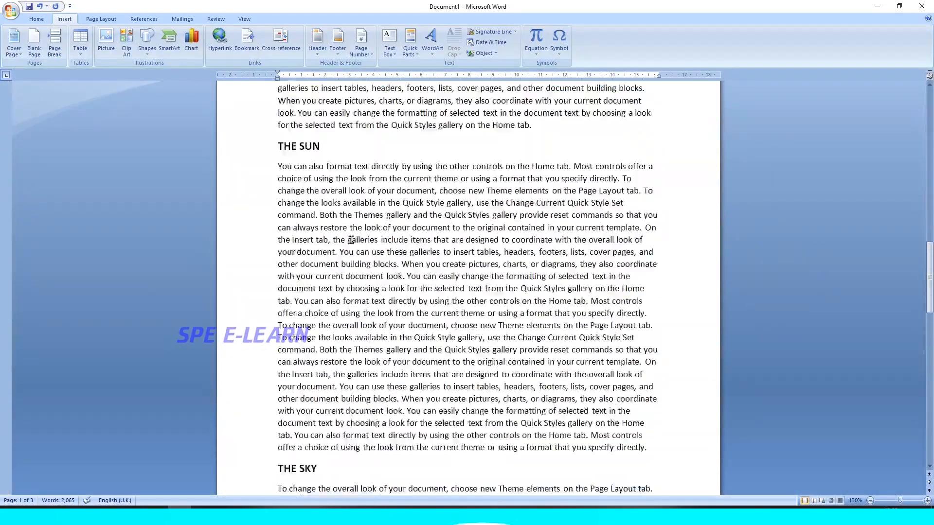
- Insert a hyperlinked cross-reference to the text of the earth bookmark, one tab after the THE SUN heading
{"action": "scroll", "coordinate": [352, 240], "scroll_direction": "down", "scroll_amount": 1}
{"action": "left_click", "coordinate": [366, 364]}
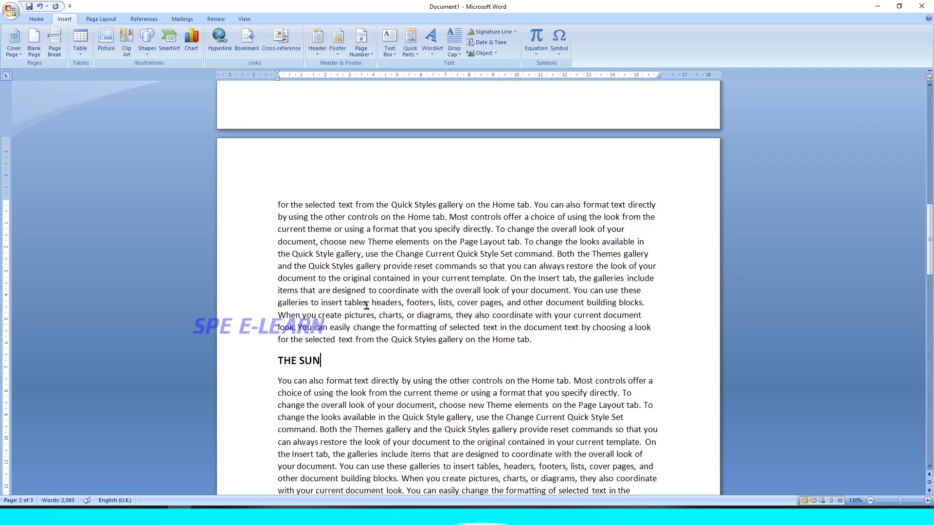
{"action": "key", "text": "Tab"}
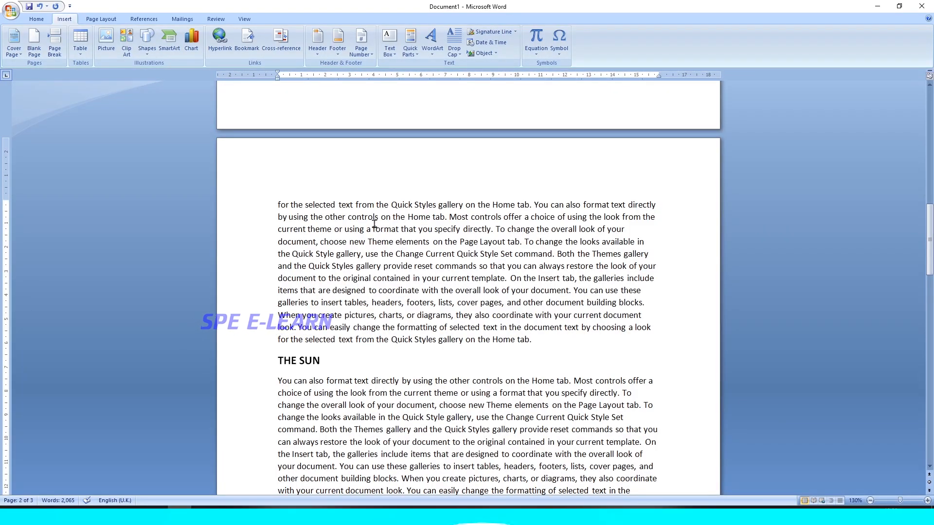
{"action": "left_click", "coordinate": [278, 46]}
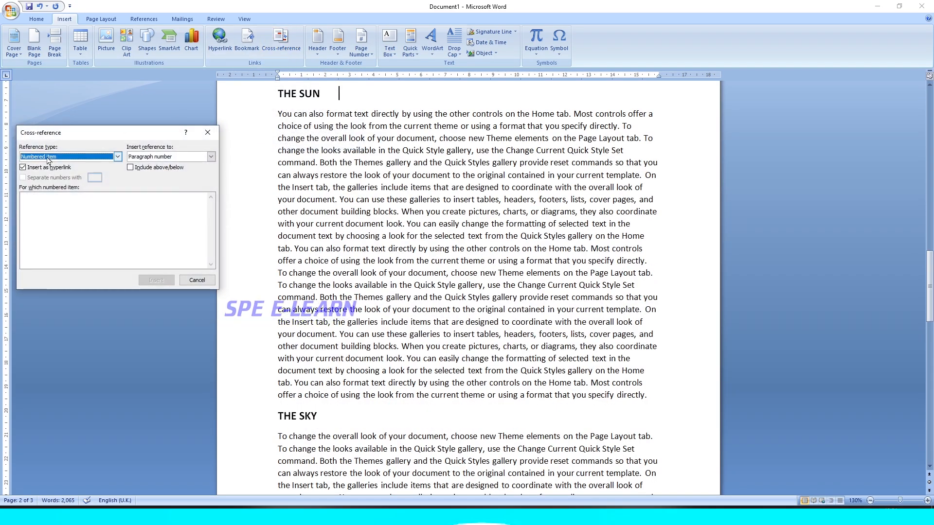
{"action": "left_click_drag", "start_coordinate": [77, 136], "coordinate": [139, 126]}
{"action": "left_click", "coordinate": [180, 147]}
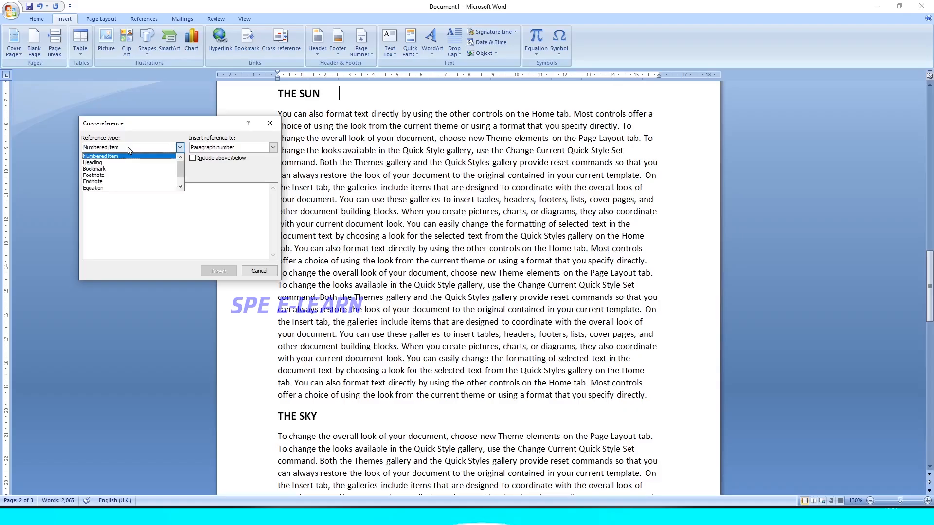
{"action": "left_click", "coordinate": [94, 169]}
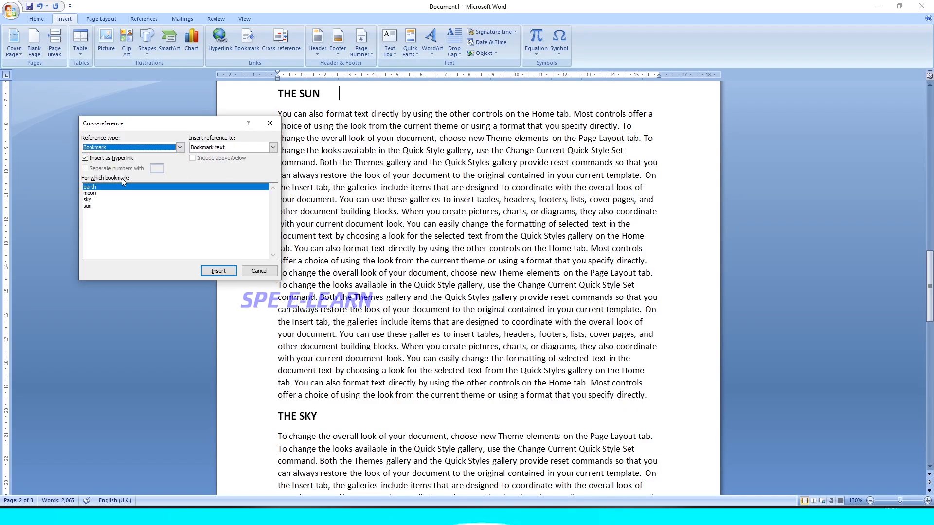
{"action": "left_click", "coordinate": [92, 189]}
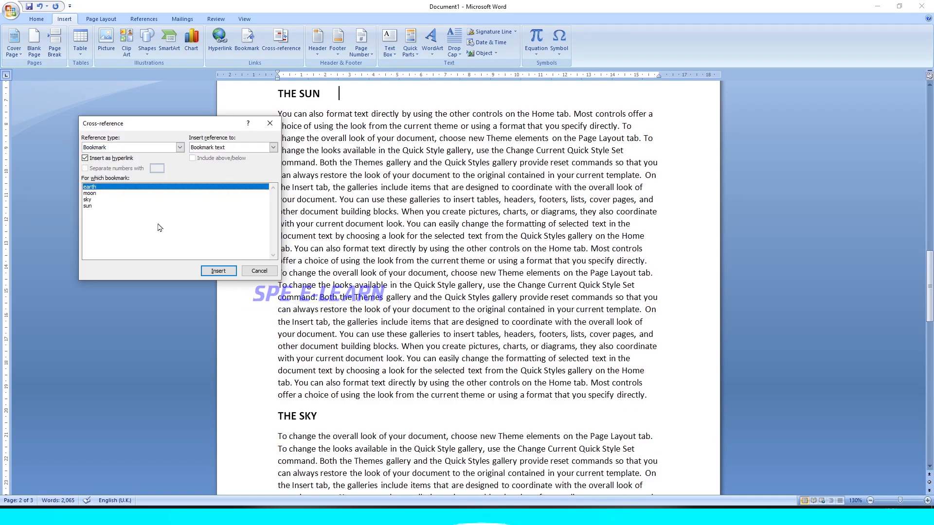
{"action": "left_click", "coordinate": [218, 271]}
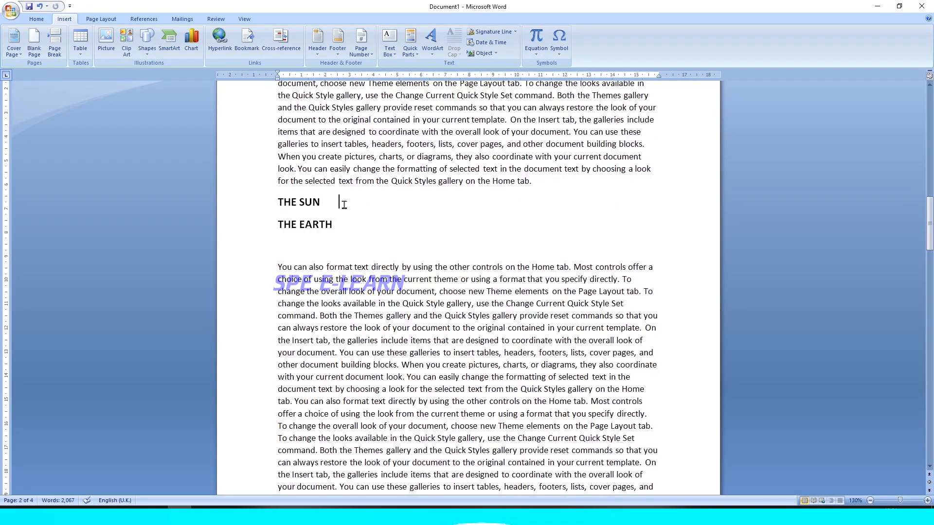
- Follow the THE EARTH cross-reference below THE SUN to its heading on the first page
{"action": "left_click", "coordinate": [336, 228], "text": "shift"}
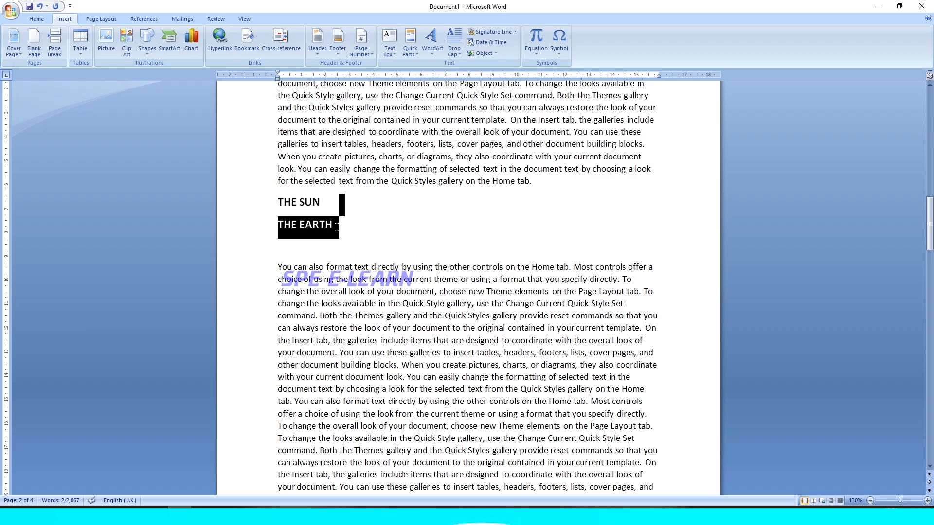
{"action": "left_click", "coordinate": [325, 282]}
{"action": "scroll", "coordinate": [317, 292], "scroll_direction": "down", "scroll_amount": 3}
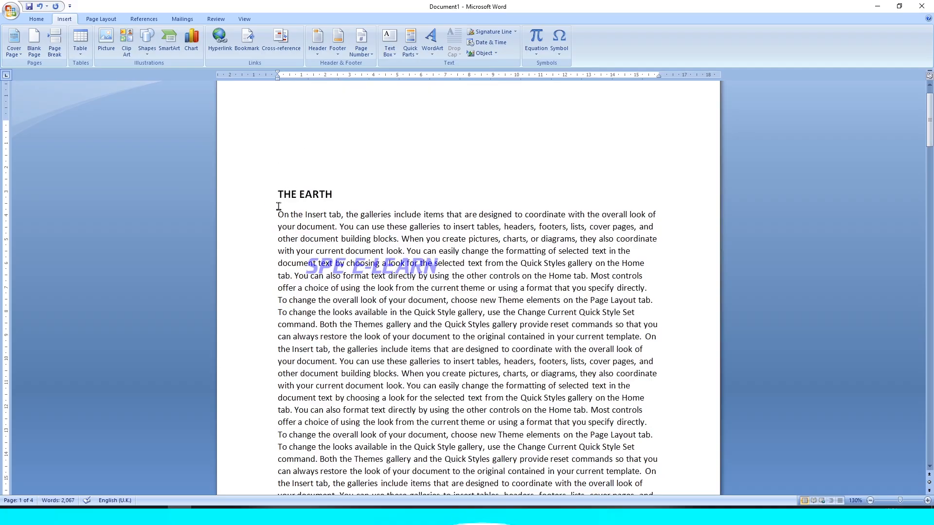
- Delete the THE EARTH cross-reference beneath the THE SUN heading, together with the empty line it leaves
{"action": "scroll", "coordinate": [323, 196], "scroll_direction": "down", "scroll_amount": 8}
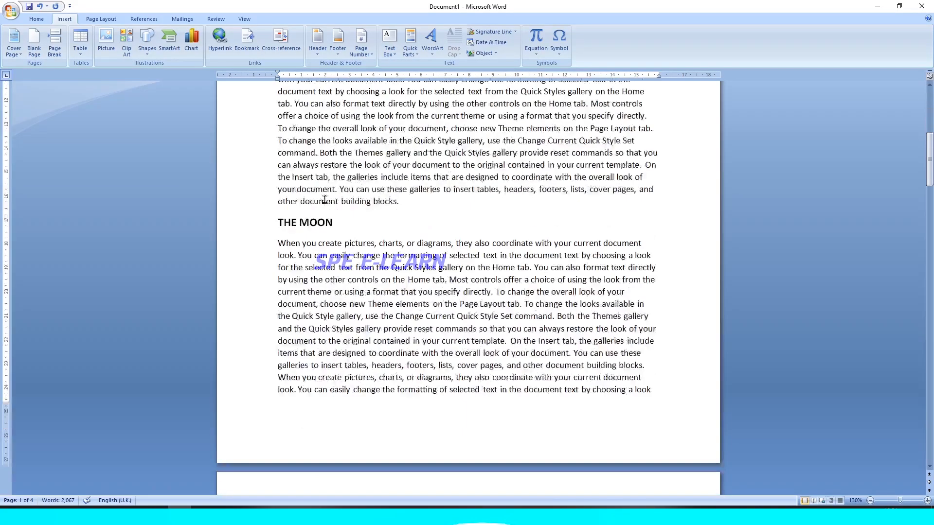
{"action": "scroll", "coordinate": [342, 236], "scroll_direction": "down", "scroll_amount": 14}
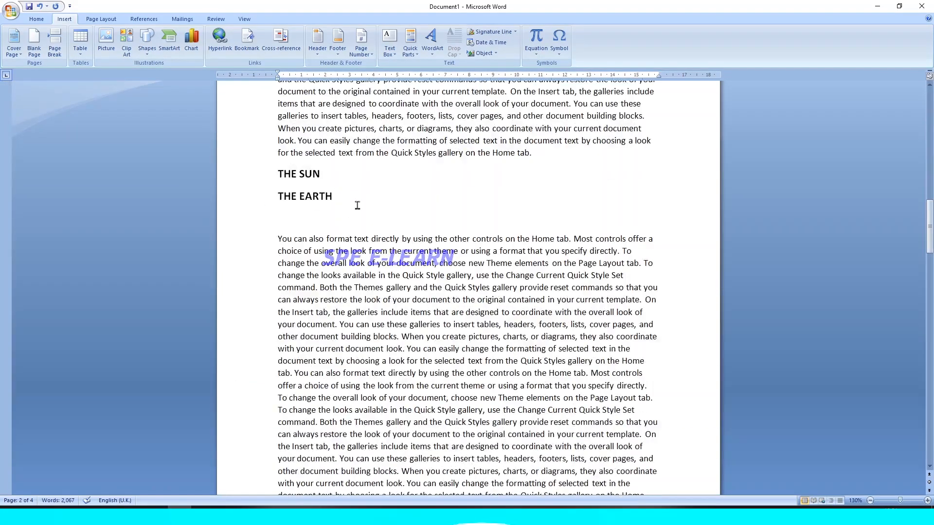
{"action": "left_click_drag", "start_coordinate": [352, 201], "coordinate": [258, 198]}
{"action": "key", "text": "Delete"}
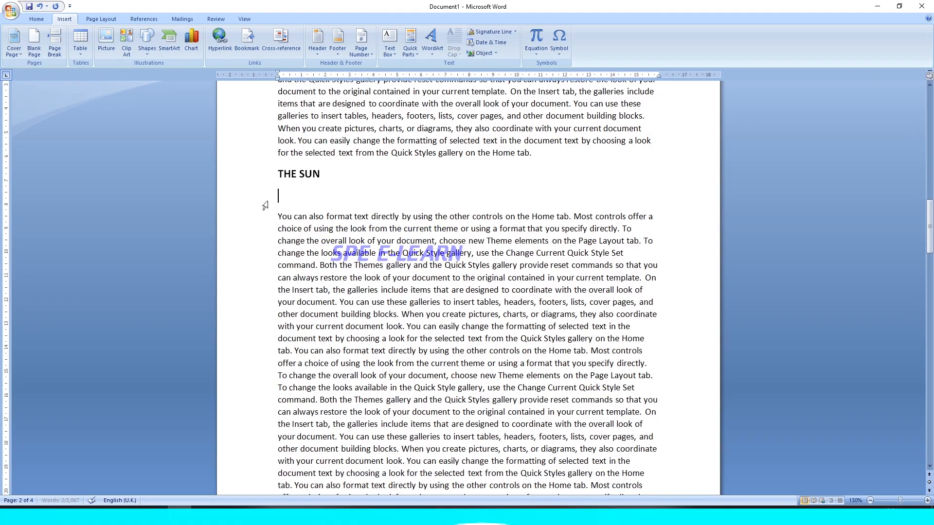
{"action": "key", "text": "BackSpace"}
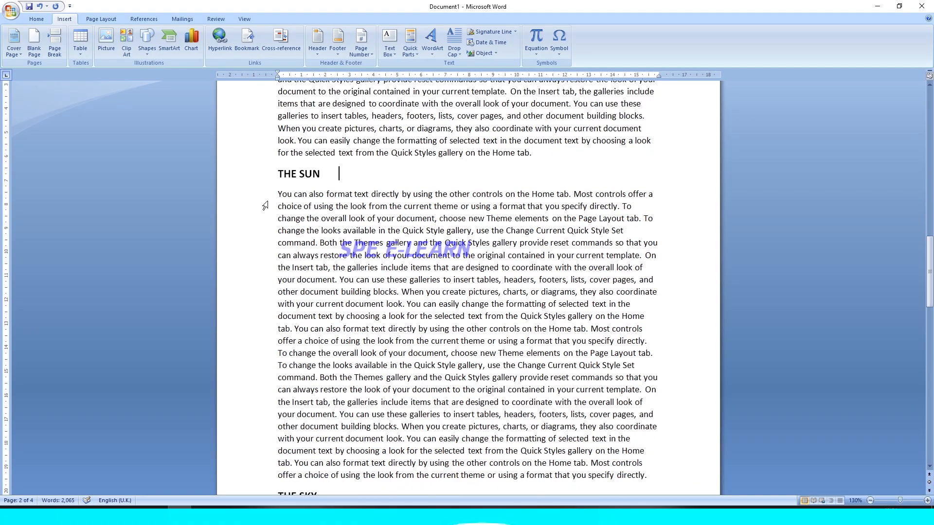
- On the first empty line above the THE EARTH heading, insert hyperlinked cross-references to the text of the earth and moon bookmarks
{"action": "scroll", "coordinate": [354, 243], "scroll_direction": "up", "scroll_amount": 8}
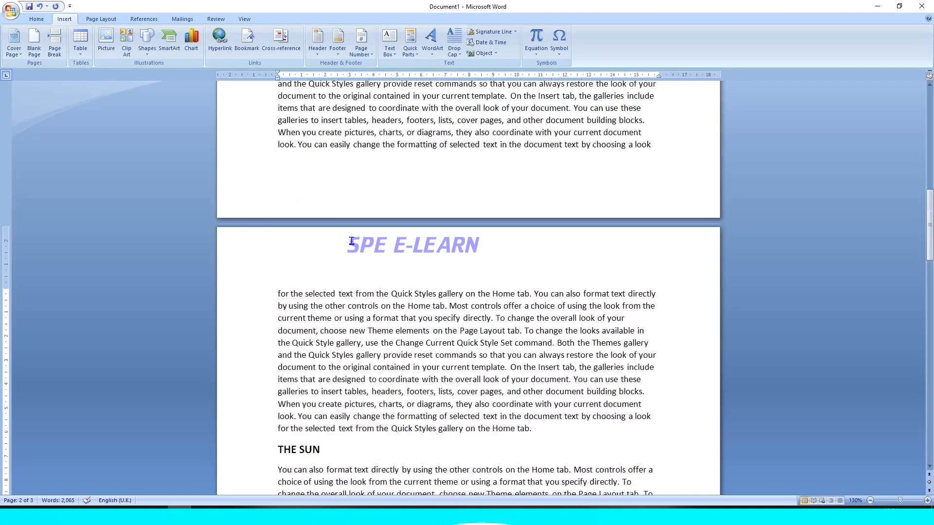
{"action": "scroll", "coordinate": [369, 302], "scroll_direction": "up", "scroll_amount": 6}
{"action": "scroll", "coordinate": [365, 311], "scroll_direction": "down", "scroll_amount": 8}
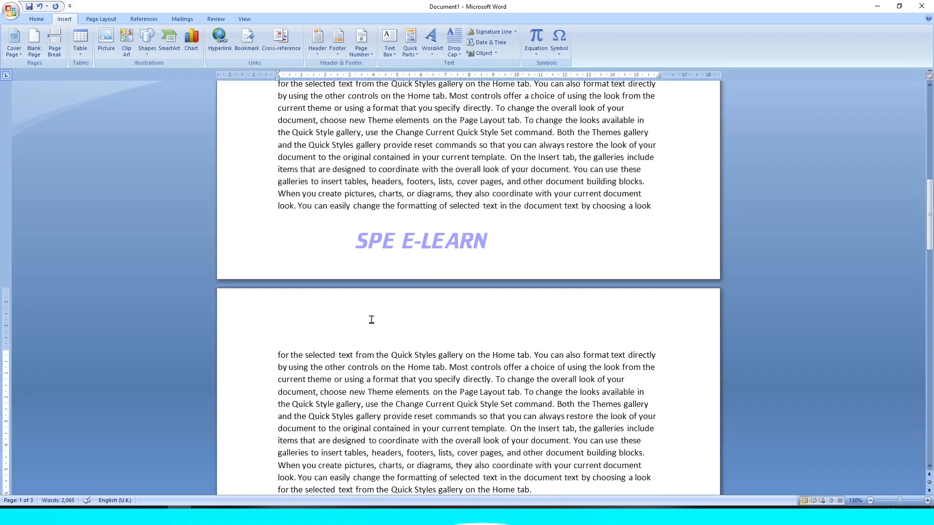
{"action": "scroll", "coordinate": [364, 309], "scroll_direction": "down", "scroll_amount": 4}
{"action": "scroll", "coordinate": [364, 309], "scroll_direction": "up", "scroll_amount": 20}
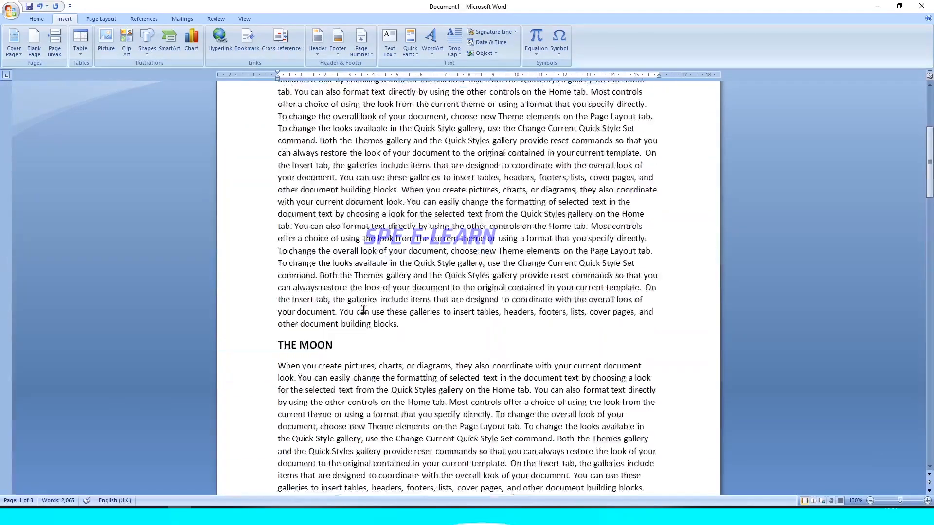
{"action": "scroll", "coordinate": [364, 309], "scroll_direction": "up", "scroll_amount": 1}
{"action": "left_click", "coordinate": [286, 161]}
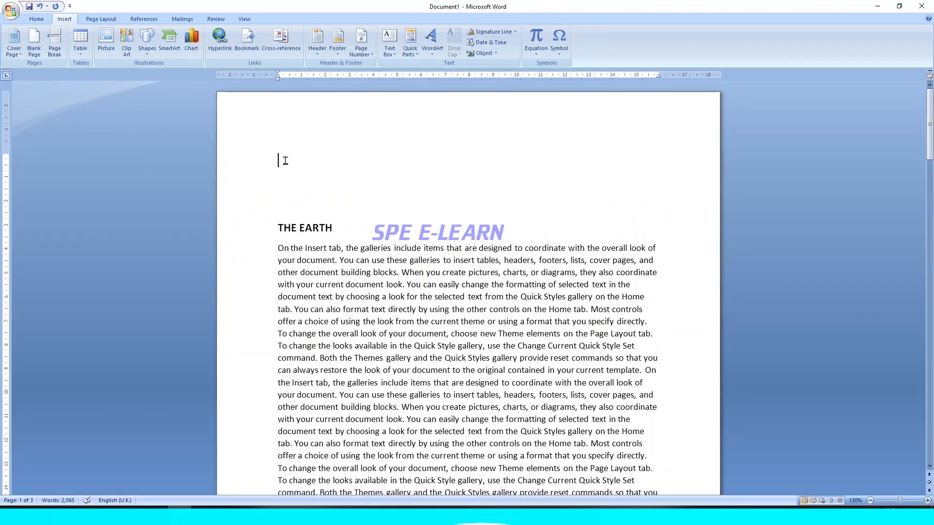
{"action": "left_click", "coordinate": [280, 44]}
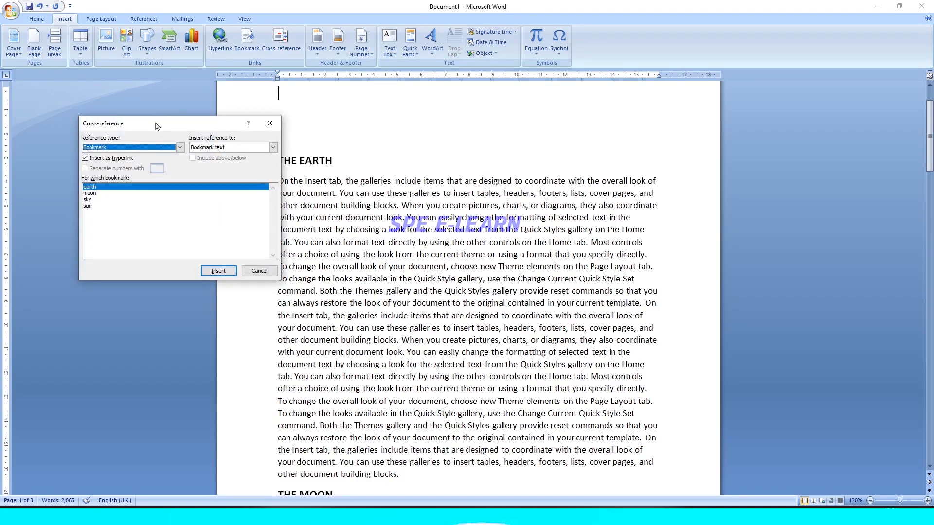
{"action": "left_click_drag", "start_coordinate": [159, 124], "coordinate": [160, 112]}
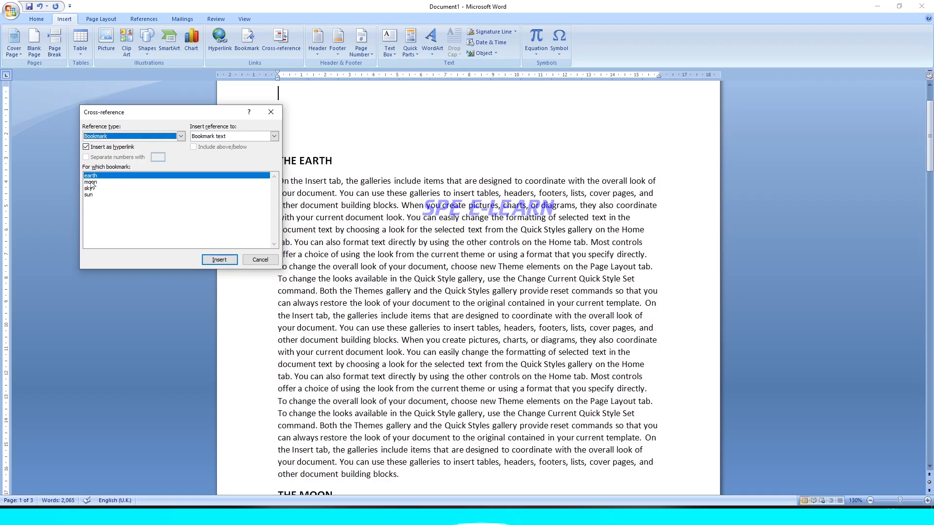
{"action": "key", "text": "Return"}
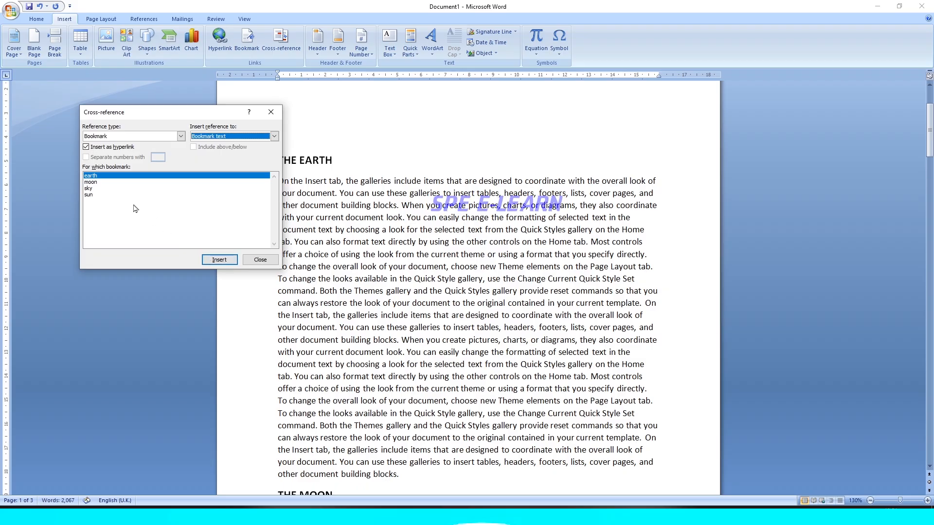
{"action": "left_click", "coordinate": [89, 189]}
{"action": "key", "text": "Return"}
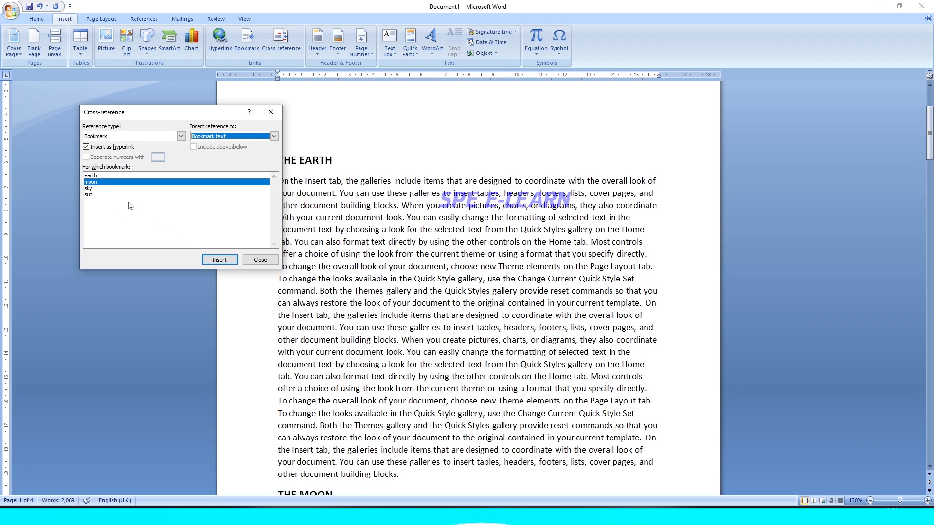
- Add cross-references to the sky and sun bookmarks below the THE MOON entry and close the cross-reference dialog
{"action": "left_click", "coordinate": [88, 188]}
{"action": "left_click", "coordinate": [204, 260]}
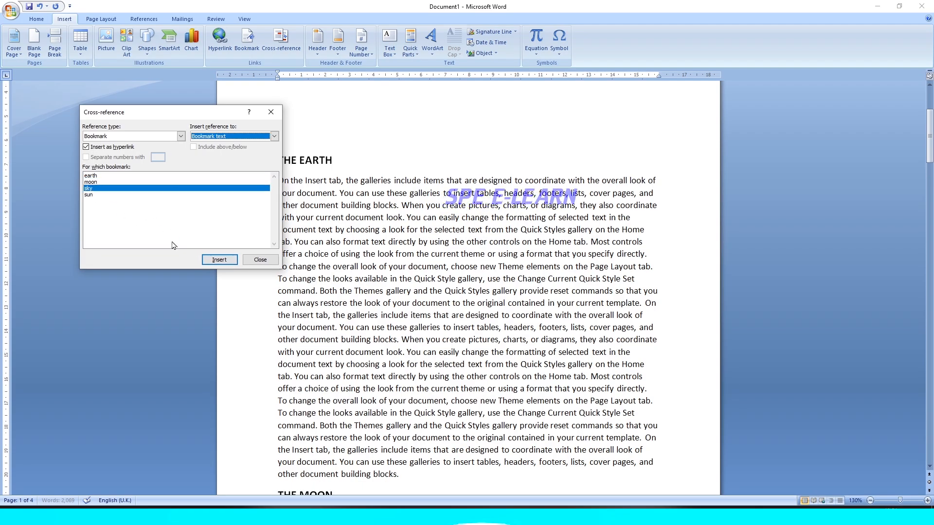
{"action": "left_click", "coordinate": [91, 194]}
{"action": "left_click", "coordinate": [208, 261]}
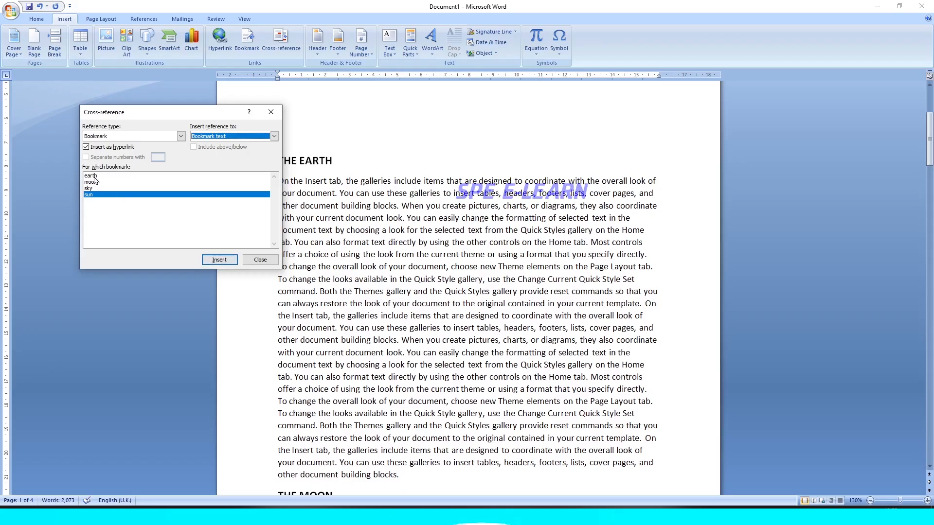
{"action": "left_click", "coordinate": [261, 260]}
{"action": "scroll", "coordinate": [337, 250], "scroll_direction": "up", "scroll_amount": 4}
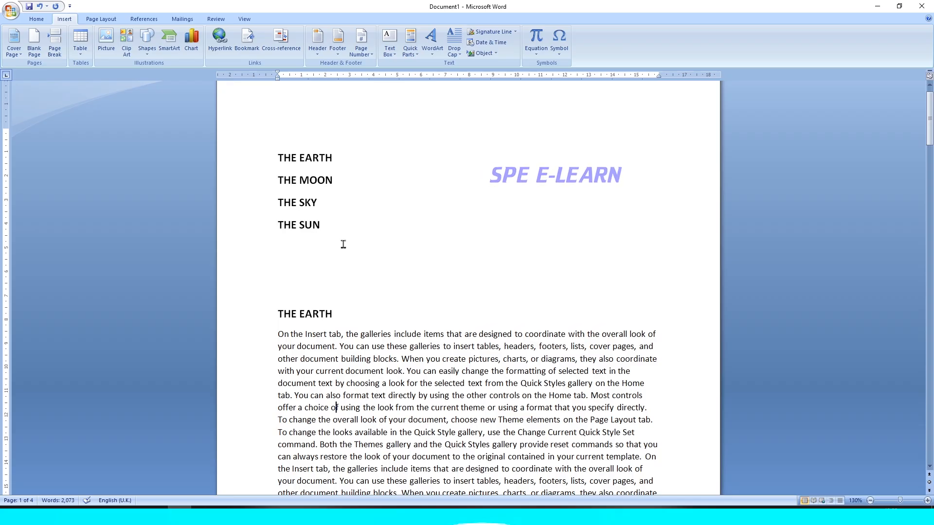
- Bookmark the THE STAR heading on the third page with the name "star"
{"action": "scroll", "coordinate": [360, 269], "scroll_direction": "down", "scroll_amount": 20}
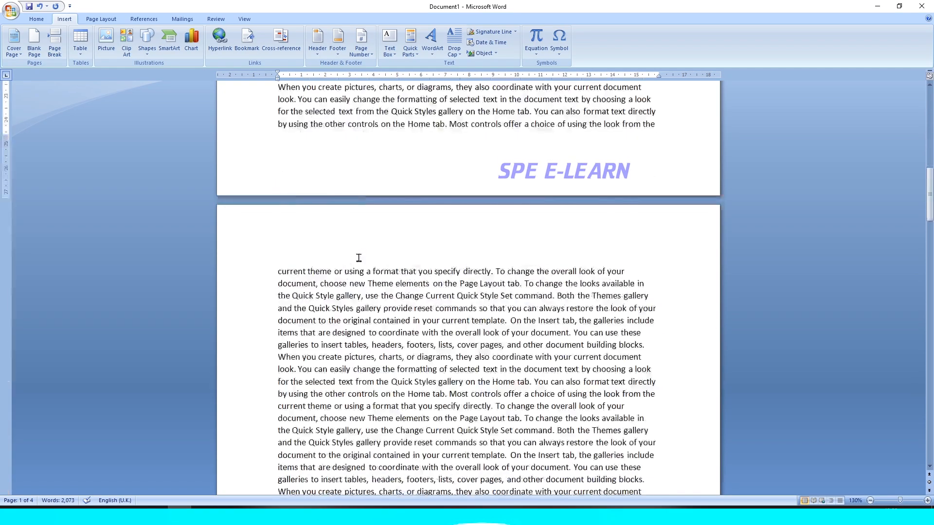
{"action": "scroll", "coordinate": [358, 267], "scroll_direction": "down", "scroll_amount": 20}
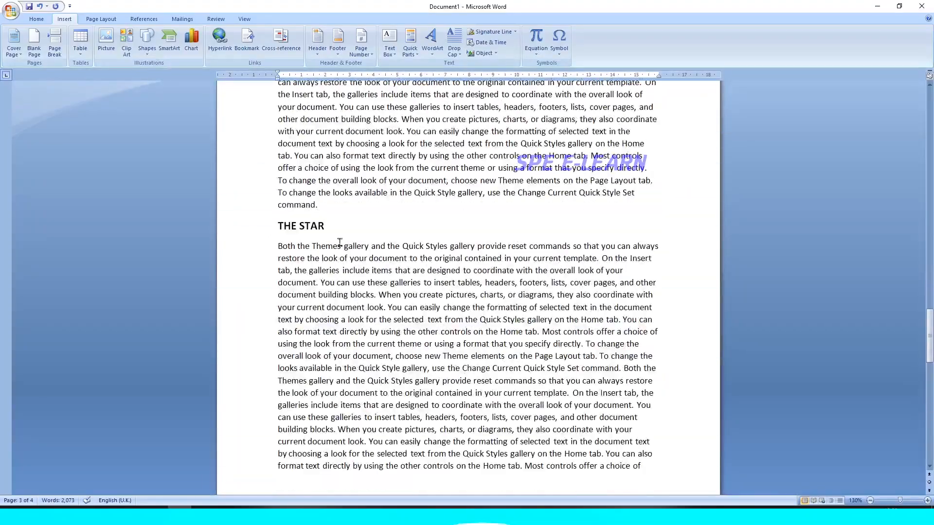
{"action": "scroll", "coordinate": [340, 241], "scroll_direction": "up", "scroll_amount": 10}
{"action": "scroll", "coordinate": [306, 261], "scroll_direction": "down", "scroll_amount": 10}
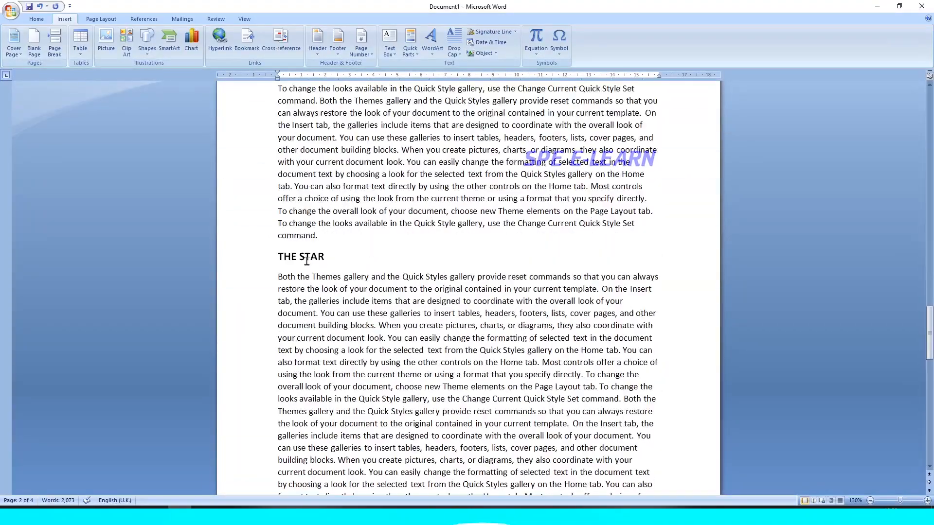
{"action": "scroll", "coordinate": [306, 261], "scroll_direction": "down", "scroll_amount": 1}
{"action": "left_click_drag", "start_coordinate": [332, 229], "coordinate": [276, 229]}
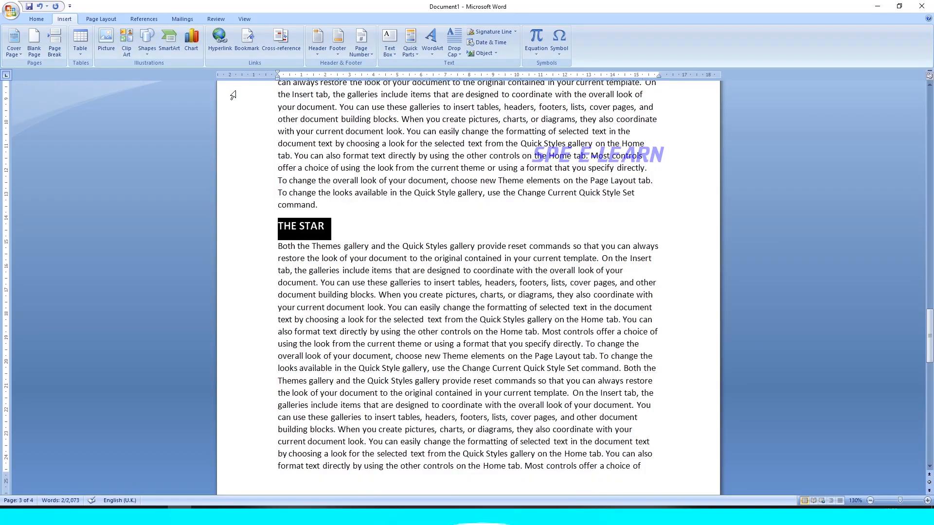
{"action": "left_click", "coordinate": [246, 39]}
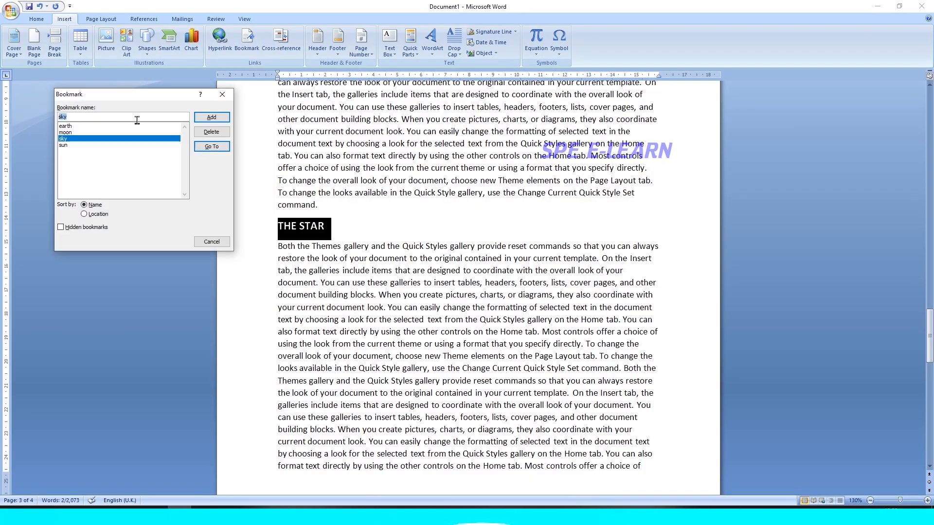
{"action": "type", "text": "star"}
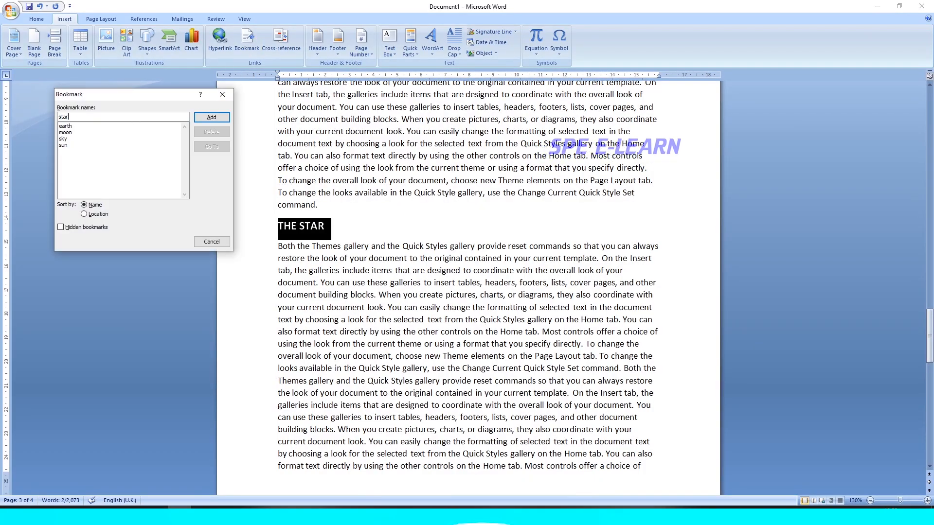
{"action": "left_click", "coordinate": [212, 117]}
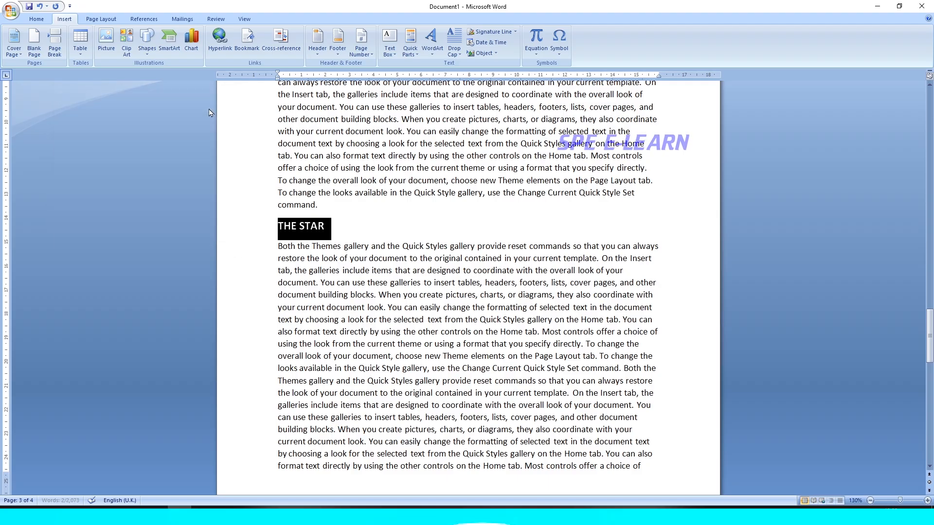
- Insert a hyperlinked cross-reference to the text of the star bookmark on the empty line below the first page's THE SUN entry
{"action": "scroll", "coordinate": [295, 231], "scroll_direction": "up", "scroll_amount": 20}
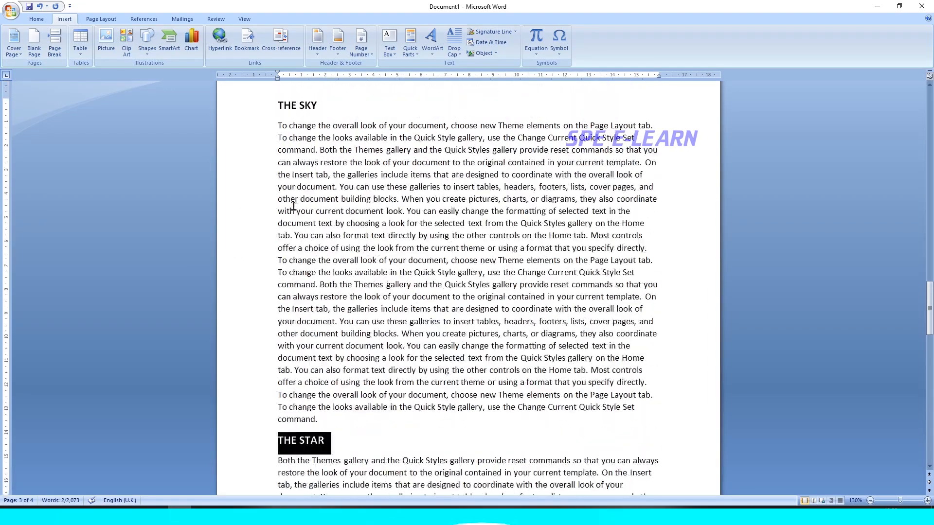
{"action": "scroll", "coordinate": [293, 207], "scroll_direction": "up", "scroll_amount": 20}
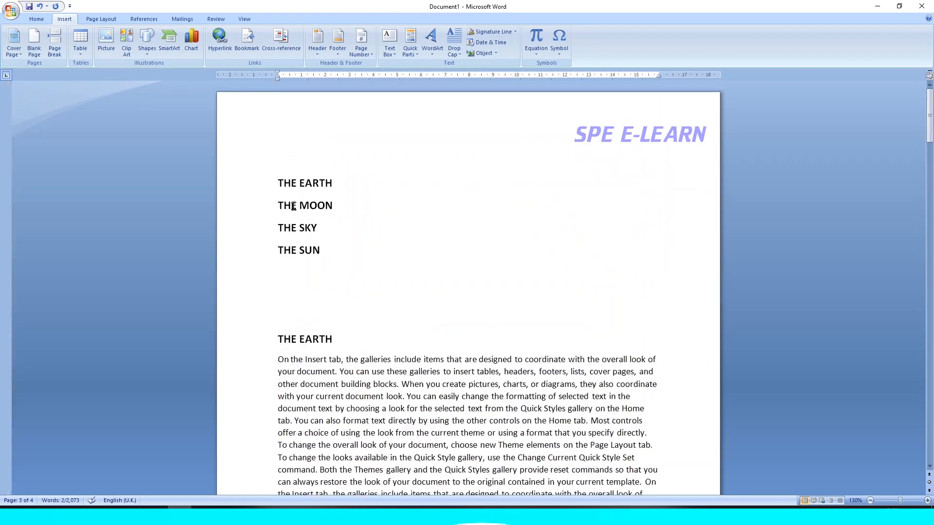
{"action": "left_click", "coordinate": [310, 270]}
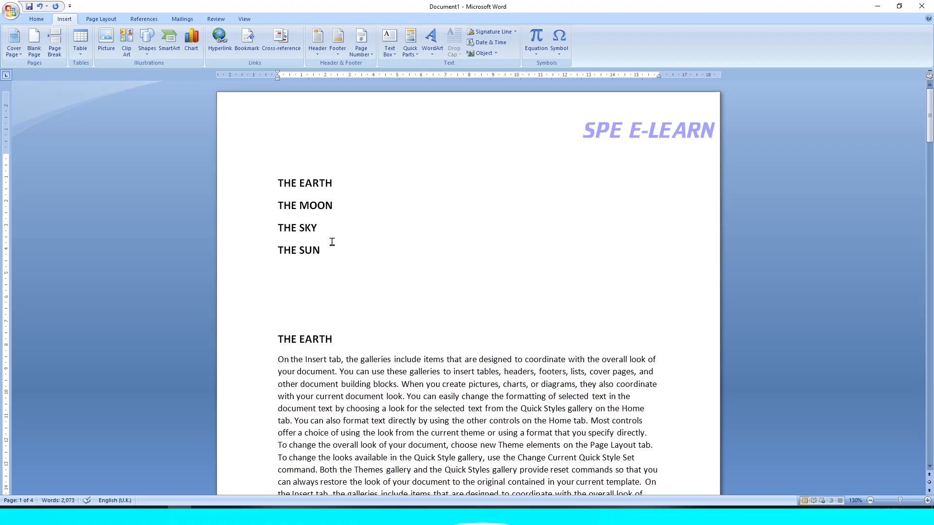
{"action": "left_click", "coordinate": [286, 43]}
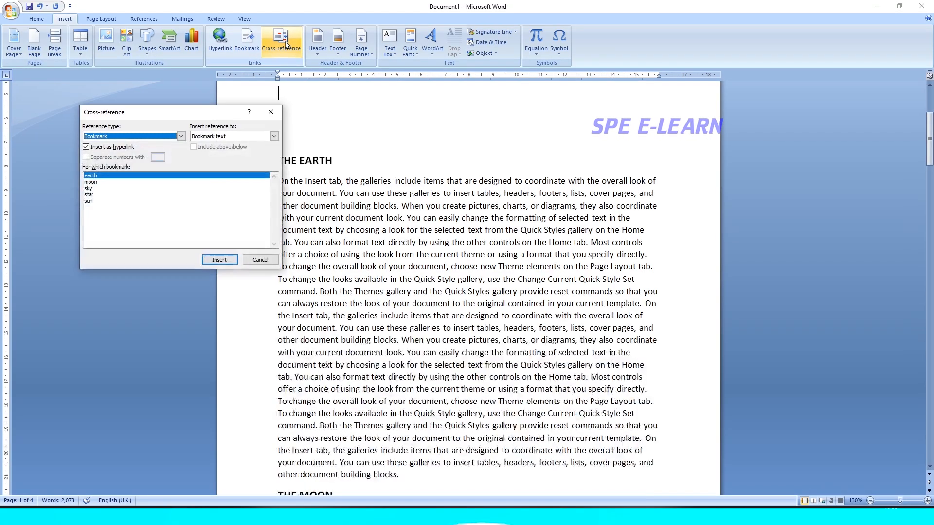
{"action": "left_click", "coordinate": [92, 196]}
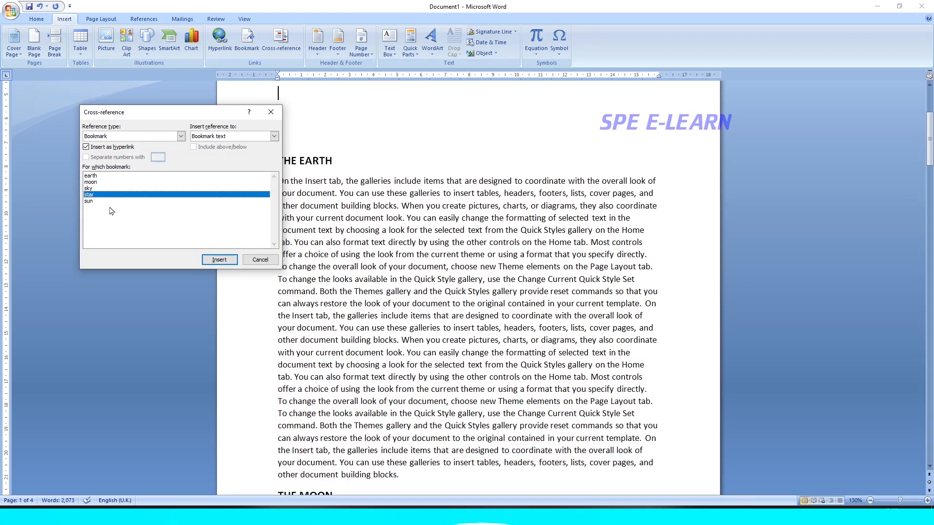
{"action": "left_click", "coordinate": [219, 260]}
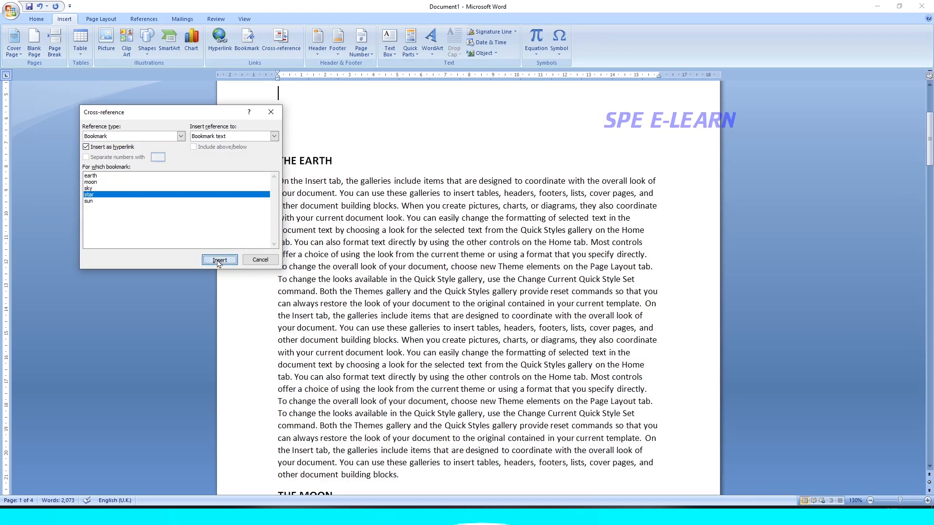
{"action": "left_click", "coordinate": [261, 260]}
{"action": "scroll", "coordinate": [327, 188], "scroll_direction": "up", "scroll_amount": 3}
{"action": "left_click", "coordinate": [359, 218]}
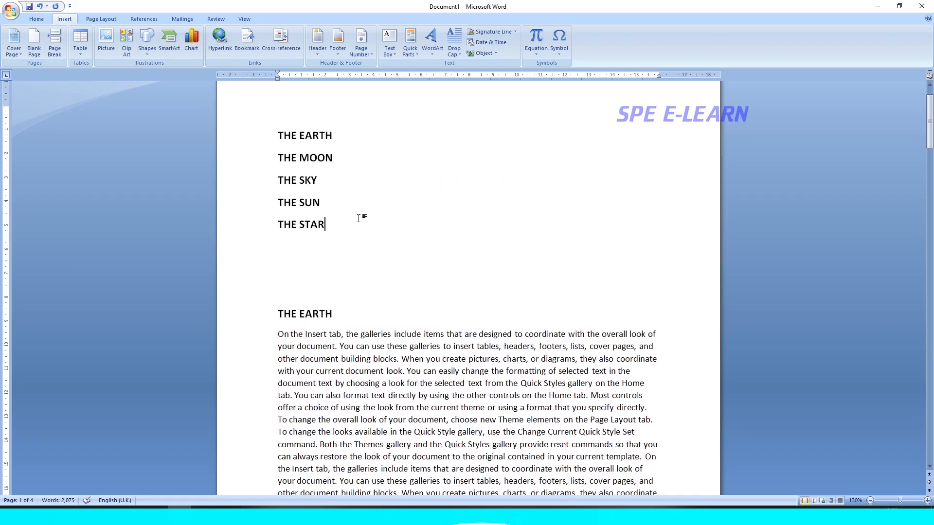
{"action": "scroll", "coordinate": [393, 192], "scroll_direction": "up", "scroll_amount": 1}
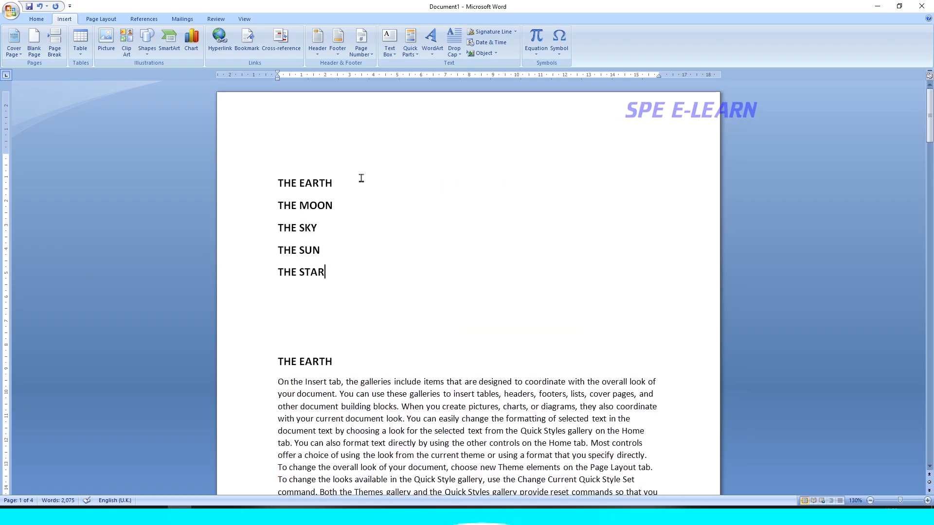
{"action": "left_click", "coordinate": [302, 151]}
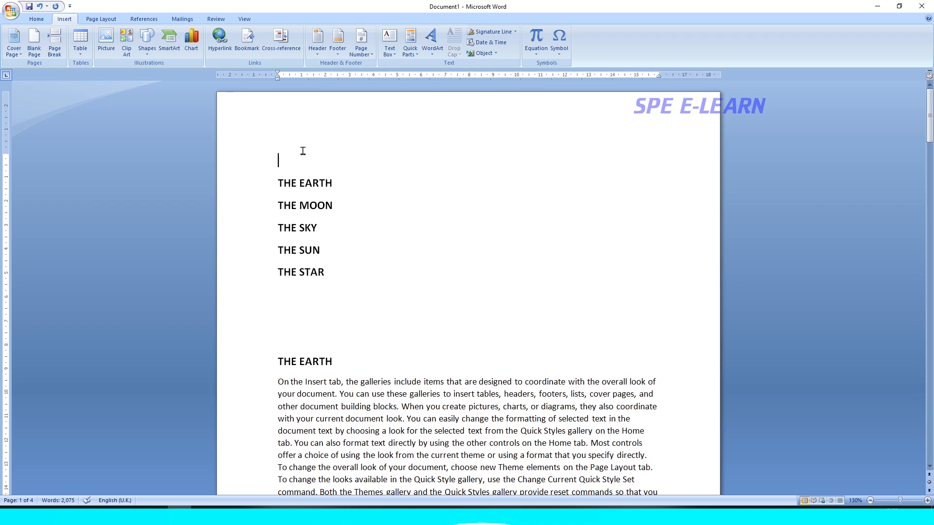
{"action": "key", "text": "shift+Down"}
{"action": "key", "text": "shift+Down"}
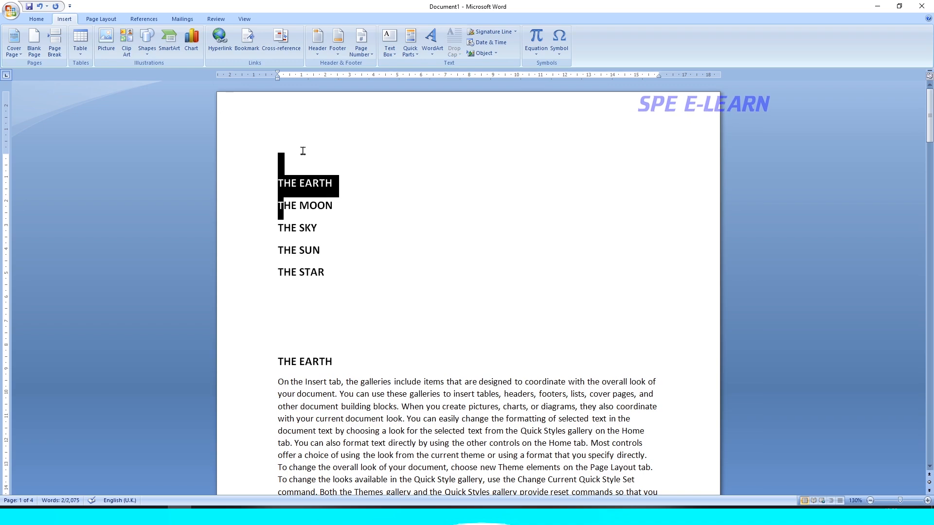
{"action": "left_click", "coordinate": [360, 326]}
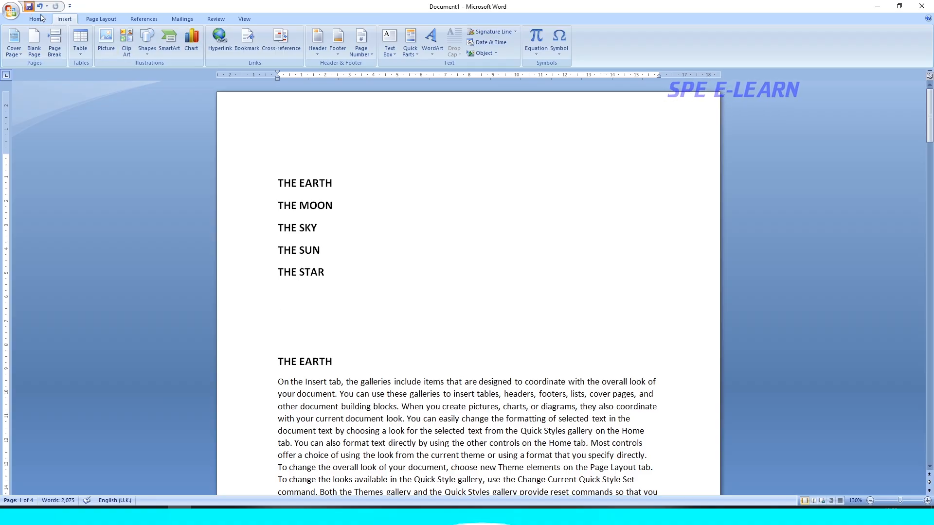
- Save the document in the Documents folder under the file name "book mark"
{"action": "key", "text": "ctrl+s"}
{"action": "type", "text": "boo"}
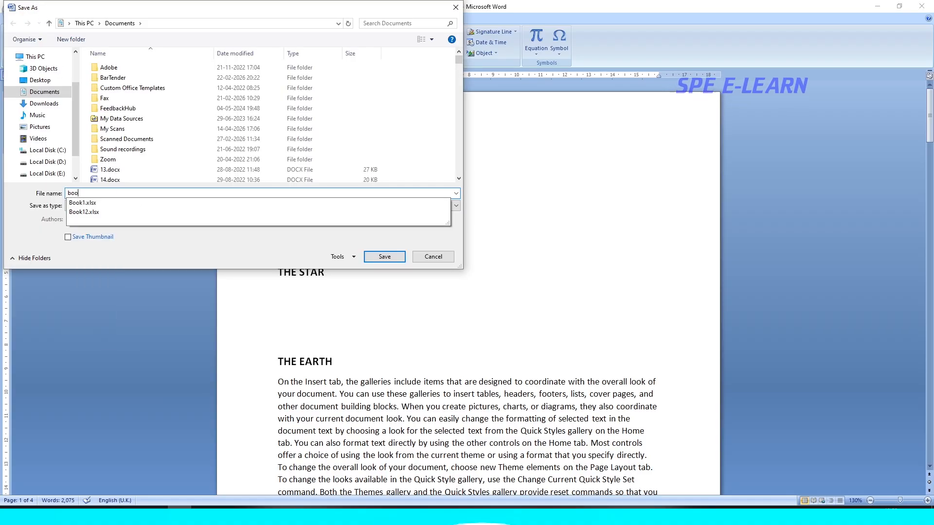
{"action": "type", "text": "k mark"}
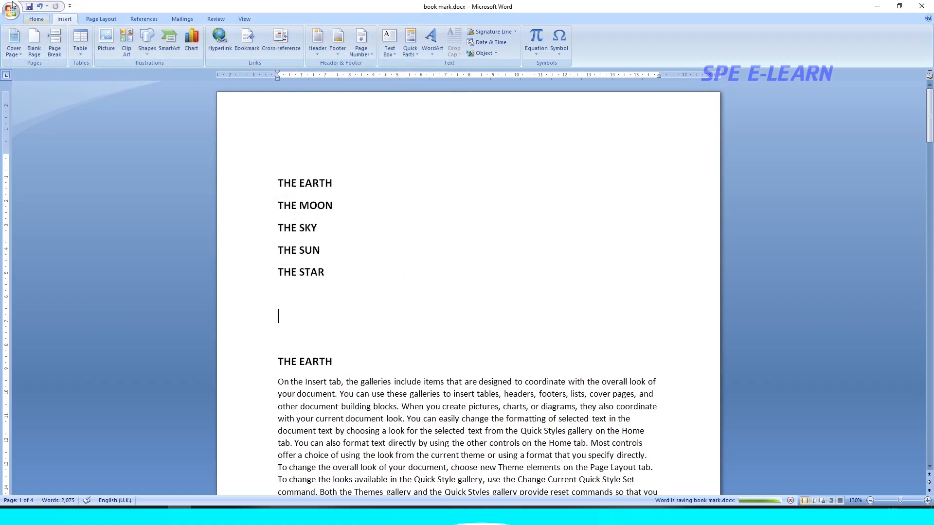
- Close the document and reopen book mark.docx from the recent documents
{"action": "left_click", "coordinate": [11, 10]}
{"action": "left_click", "coordinate": [37, 209]}
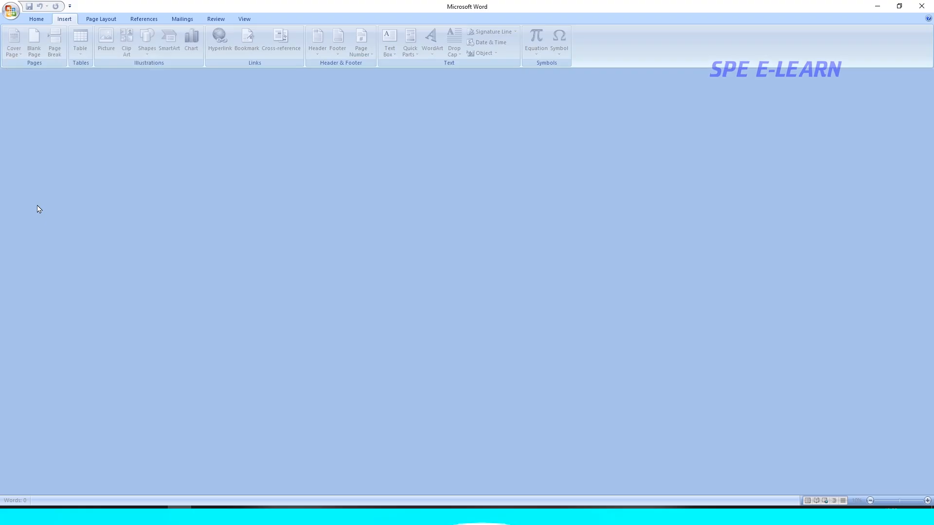
{"action": "left_click", "coordinate": [10, 10]}
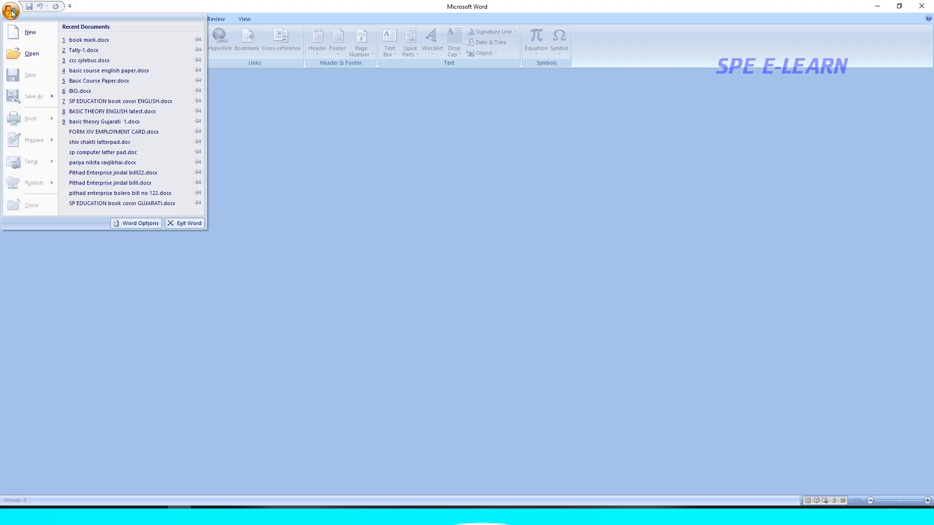
{"action": "left_click", "coordinate": [84, 39]}
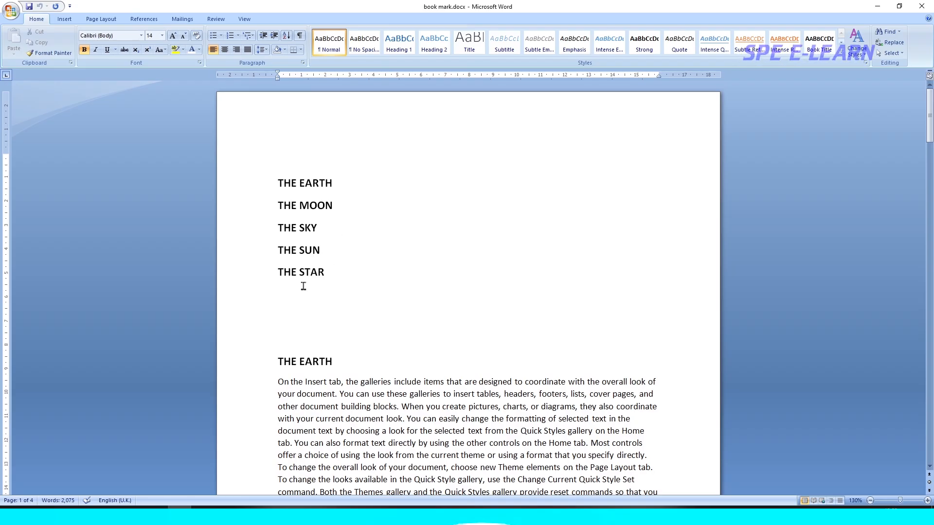
- Test the THE SUN and THE MOON cross-references in the first-page list by following them to their headings, finishing at THE SUN
{"action": "left_click", "coordinate": [307, 251], "text": "ctrl"}
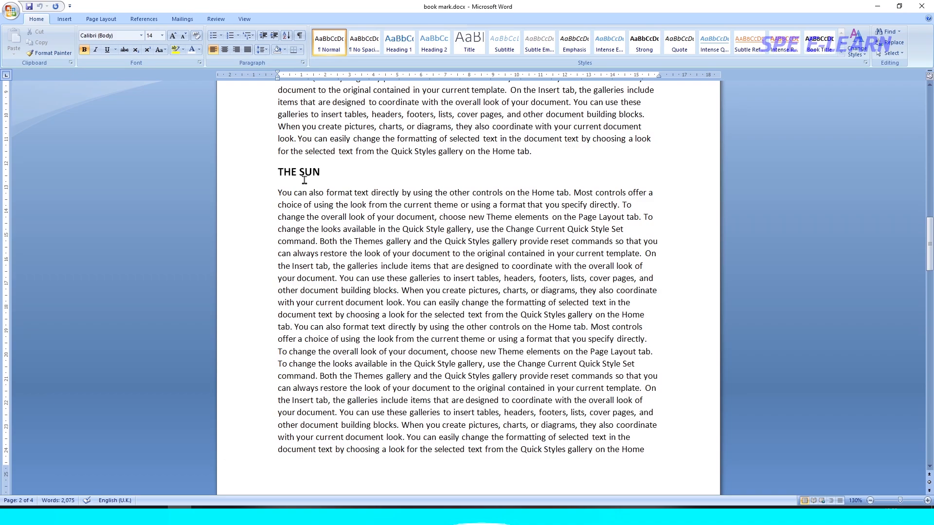
{"action": "scroll", "coordinate": [328, 264], "scroll_direction": "up", "scroll_amount": 5}
{"action": "scroll", "coordinate": [329, 264], "scroll_direction": "up", "scroll_amount": 20}
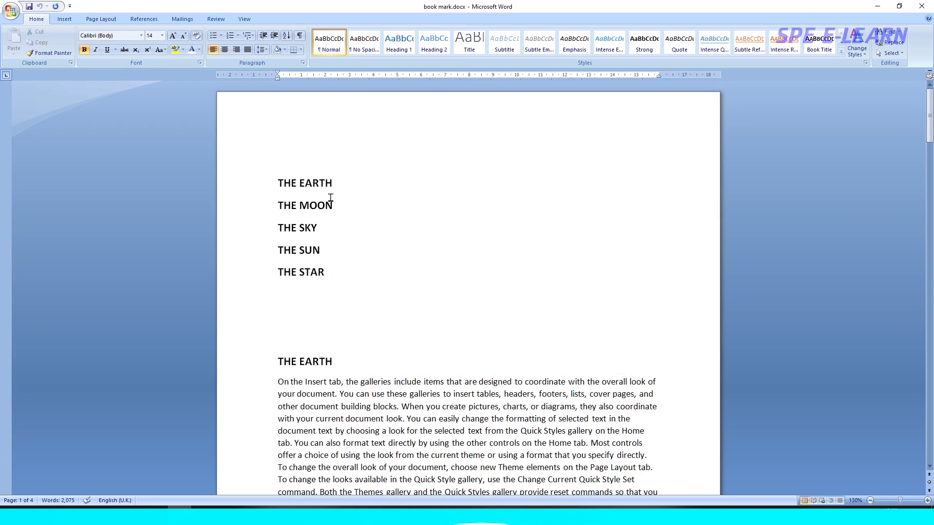
{"action": "left_click", "coordinate": [302, 210]}
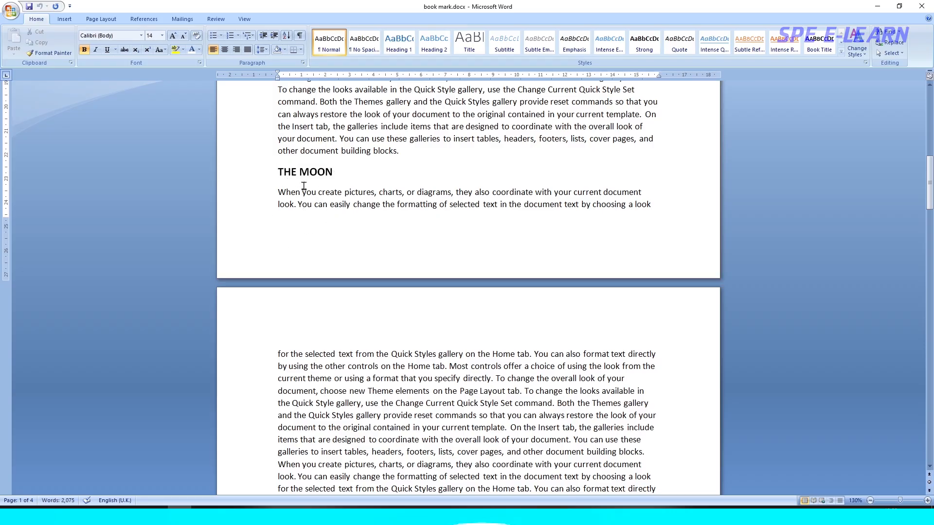
{"action": "left_click_drag", "start_coordinate": [278, 171], "coordinate": [340, 172]}
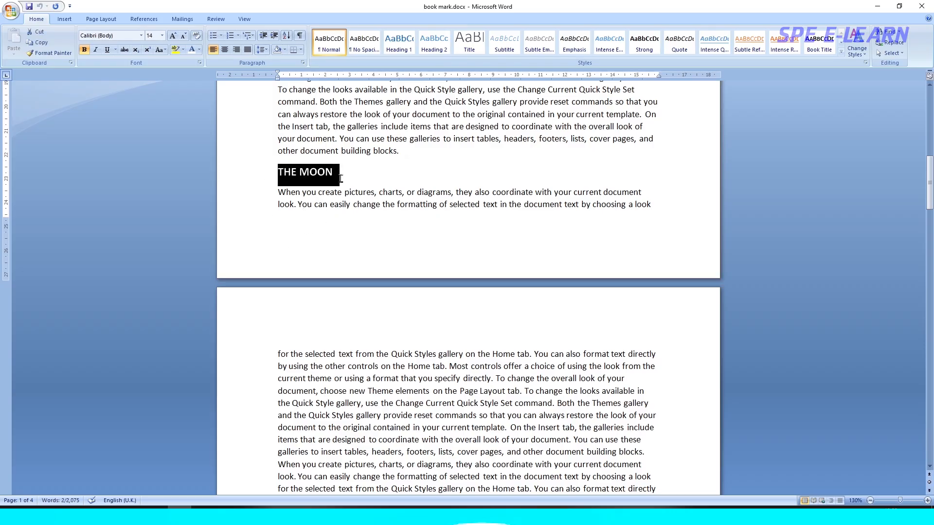
{"action": "scroll", "coordinate": [350, 204], "scroll_direction": "down", "scroll_amount": 3}
{"action": "scroll", "coordinate": [349, 204], "scroll_direction": "up", "scroll_amount": 5}
{"action": "scroll", "coordinate": [350, 204], "scroll_direction": "up", "scroll_amount": 9}
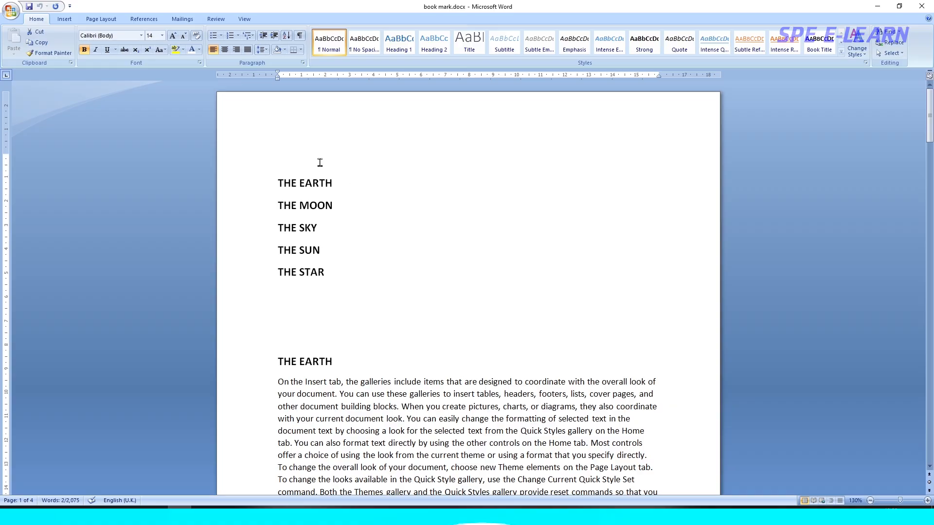
{"action": "left_click", "coordinate": [310, 255], "text": "ctrl"}
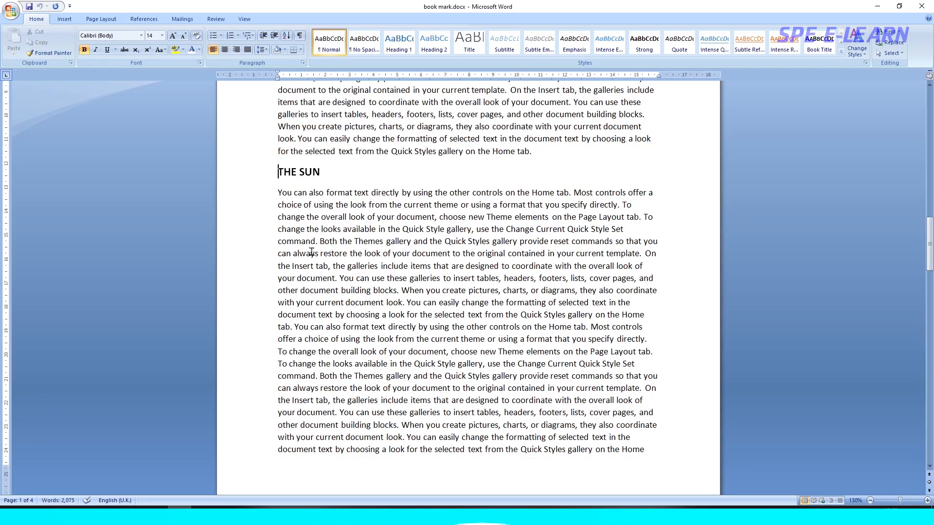
- In the blank area below the last paragraph on page 4, insert hyperlinked cross-references to the text of the earth and moon bookmarks
{"action": "scroll", "coordinate": [311, 218], "scroll_direction": "down", "scroll_amount": 20}
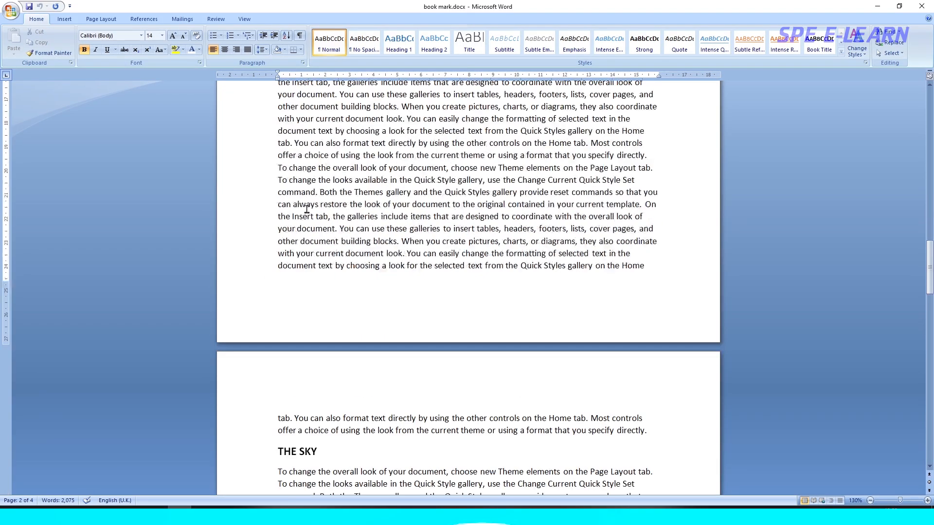
{"action": "scroll", "coordinate": [321, 227], "scroll_direction": "down", "scroll_amount": 10}
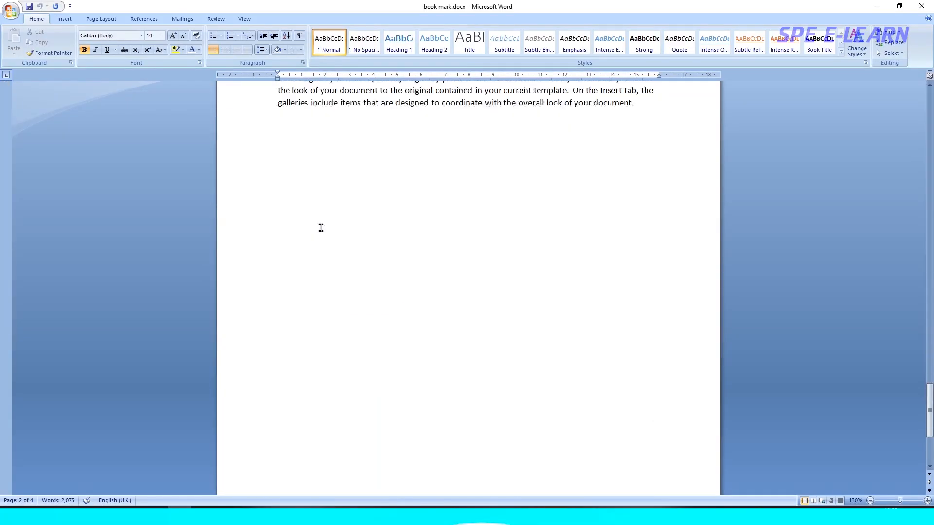
{"action": "scroll", "coordinate": [360, 340], "scroll_direction": "down", "scroll_amount": 5}
{"action": "left_click", "coordinate": [348, 282]}
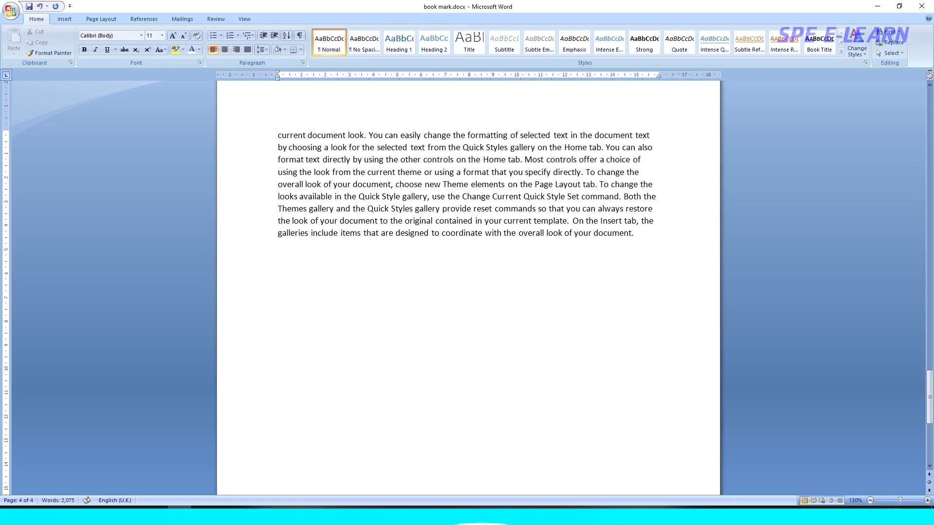
{"action": "left_click", "coordinate": [64, 19]}
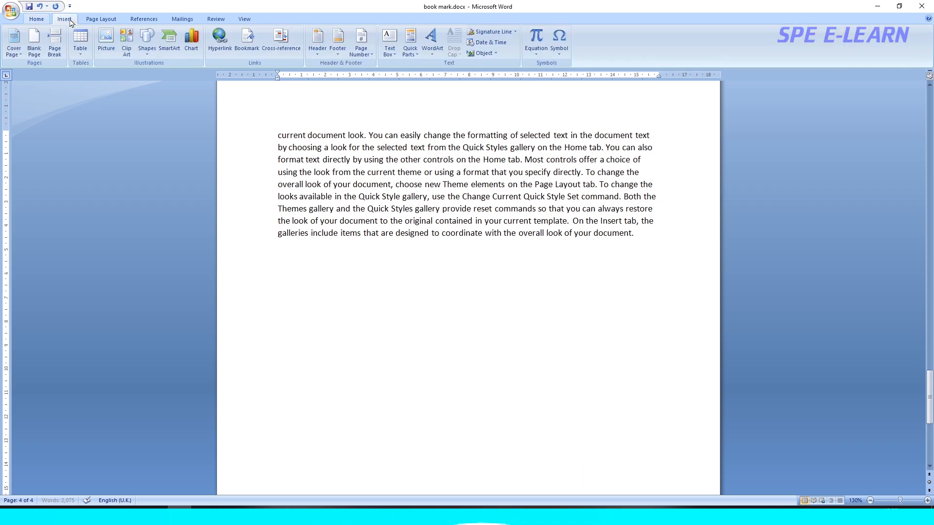
{"action": "left_click", "coordinate": [280, 41]}
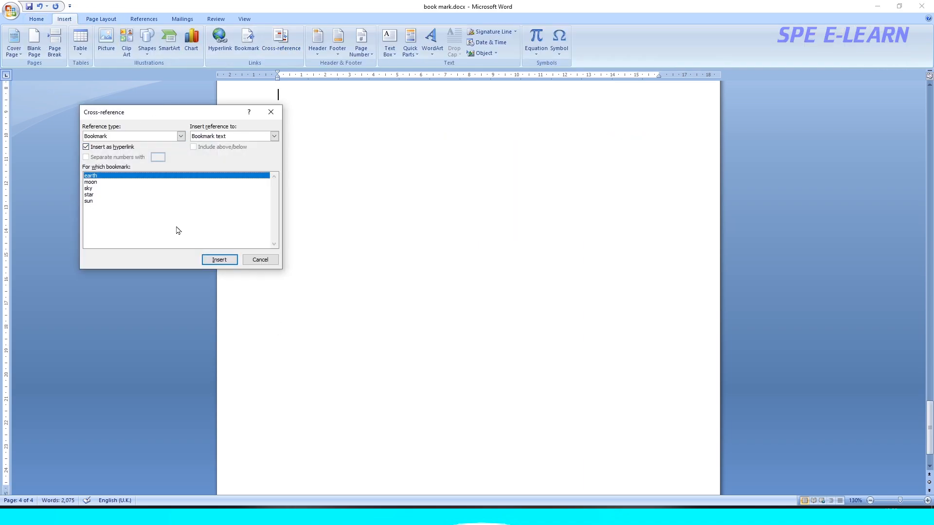
{"action": "left_click", "coordinate": [214, 260]}
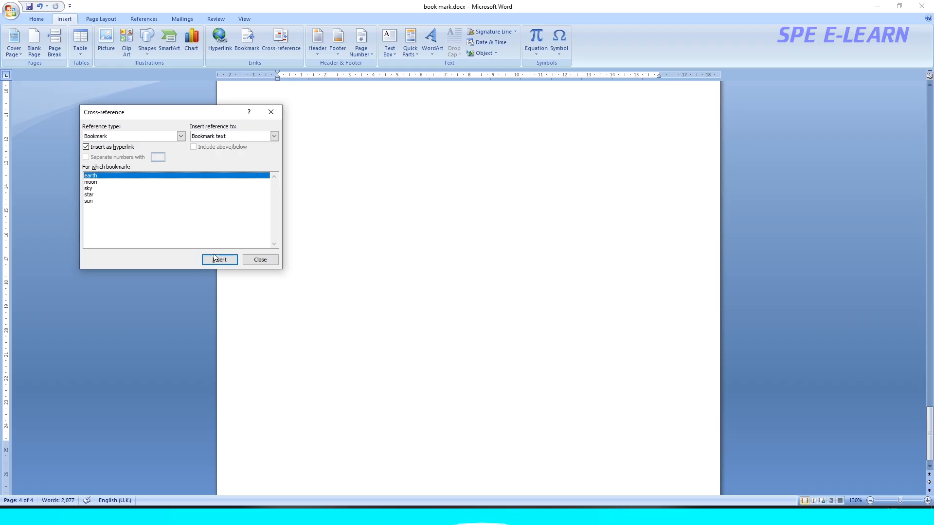
{"action": "left_click", "coordinate": [97, 191]}
{"action": "left_click", "coordinate": [94, 183]}
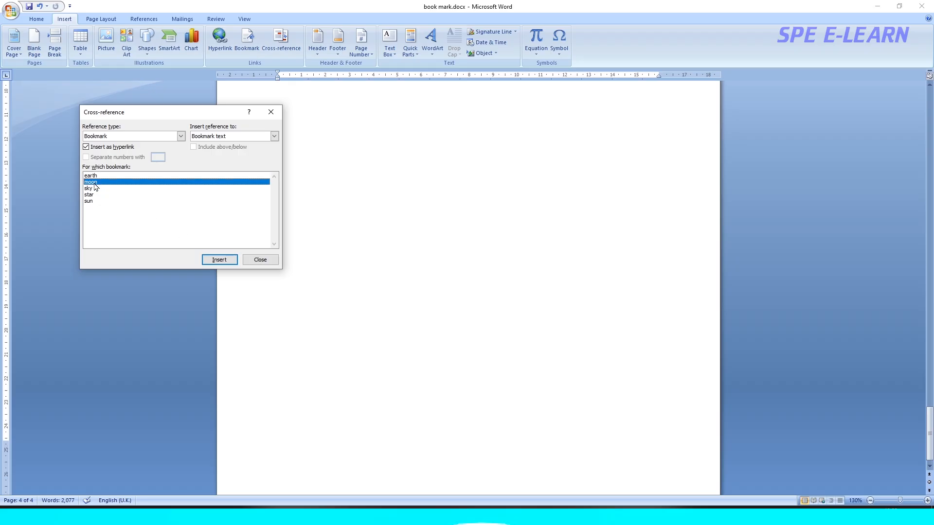
{"action": "left_click", "coordinate": [217, 259]}
- Add cross-references to the sky, star and sun bookmarks below the last page's THE MOON entry and close the cross-reference dialog
{"action": "left_click", "coordinate": [97, 190]}
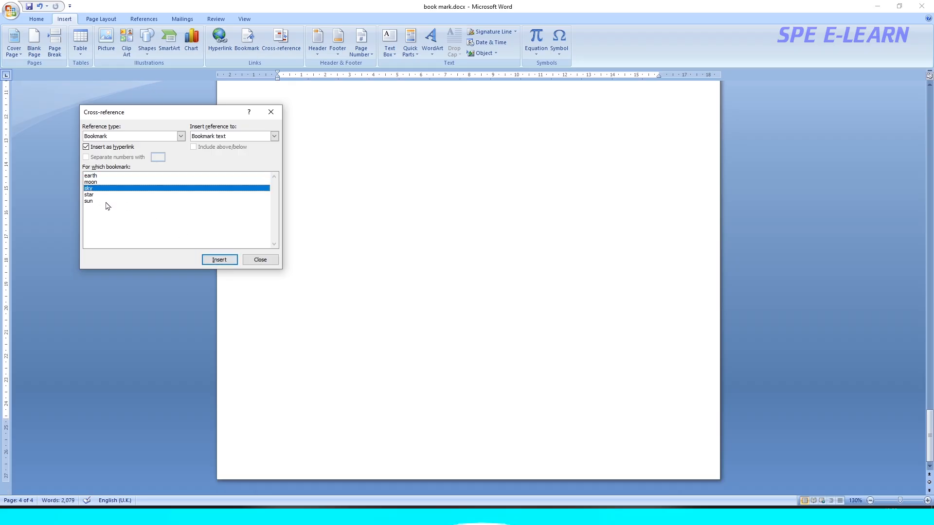
{"action": "left_click", "coordinate": [214, 260]}
{"action": "left_click", "coordinate": [92, 195]}
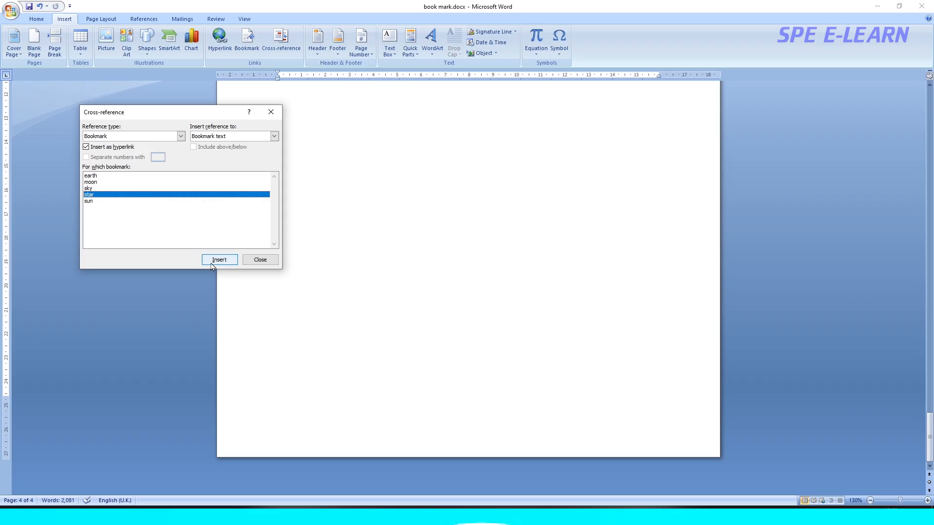
{"action": "left_click", "coordinate": [213, 259]}
{"action": "left_click", "coordinate": [92, 202]}
{"action": "left_click", "coordinate": [219, 259]}
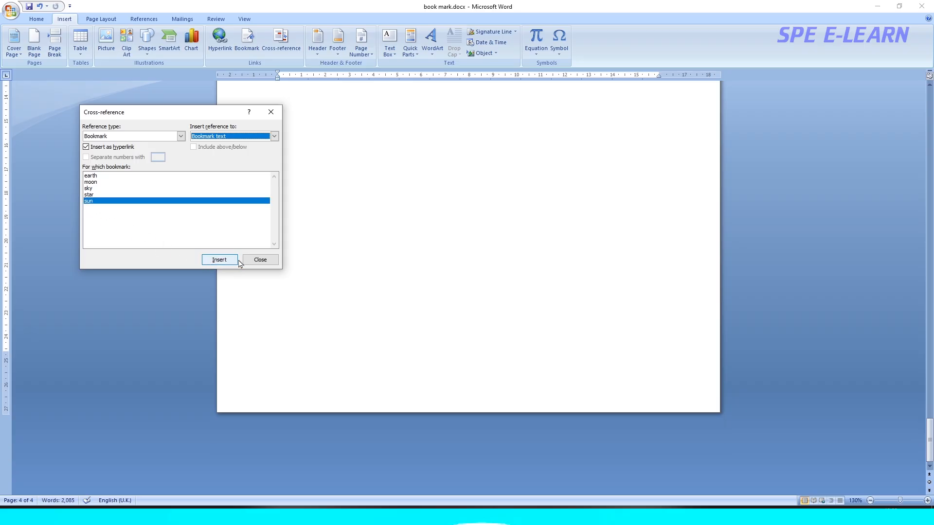
{"action": "left_click", "coordinate": [260, 259]}
- Follow the THE SUN cross-reference in the list on the last page to test its link to the heading
{"action": "scroll", "coordinate": [321, 248], "scroll_direction": "up", "scroll_amount": 5}
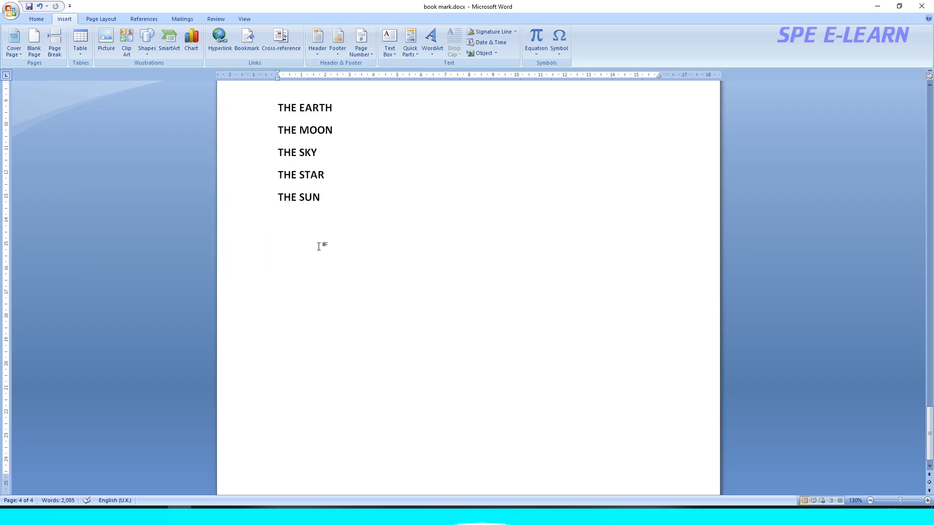
{"action": "scroll", "coordinate": [326, 253], "scroll_direction": "up", "scroll_amount": 3}
{"action": "scroll", "coordinate": [324, 254], "scroll_direction": "down", "scroll_amount": 6}
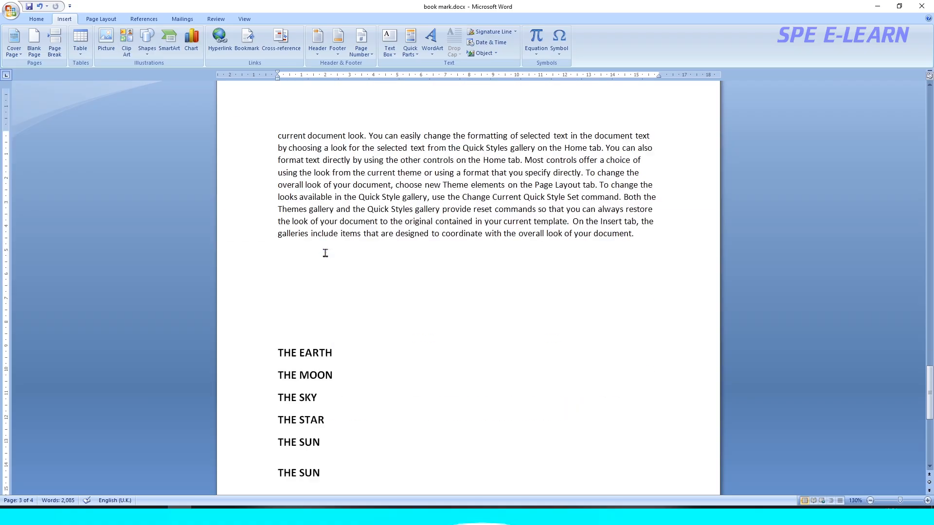
{"action": "left_click", "coordinate": [288, 257], "text": "ctrl"}
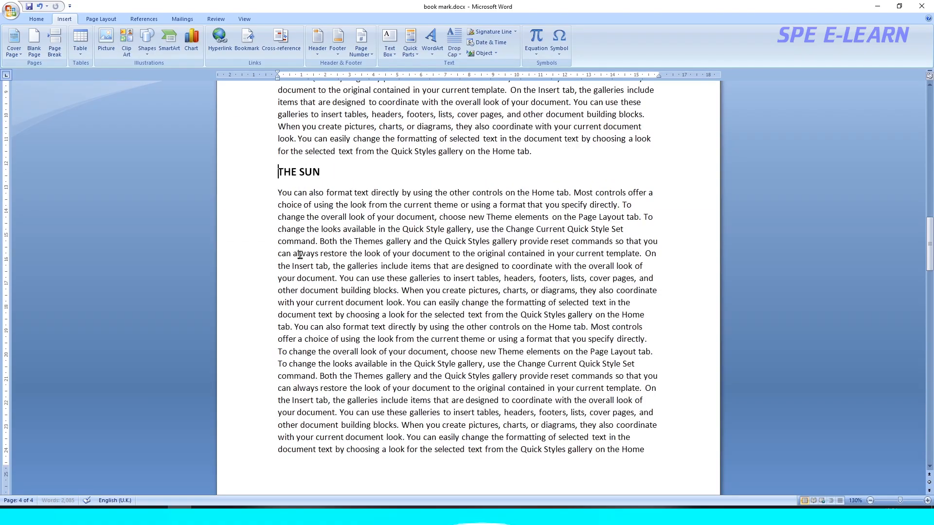
- Test the THE MOON cross-reference in the list on the last page by following it to its heading
{"action": "scroll", "coordinate": [356, 234], "scroll_direction": "up", "scroll_amount": 15}
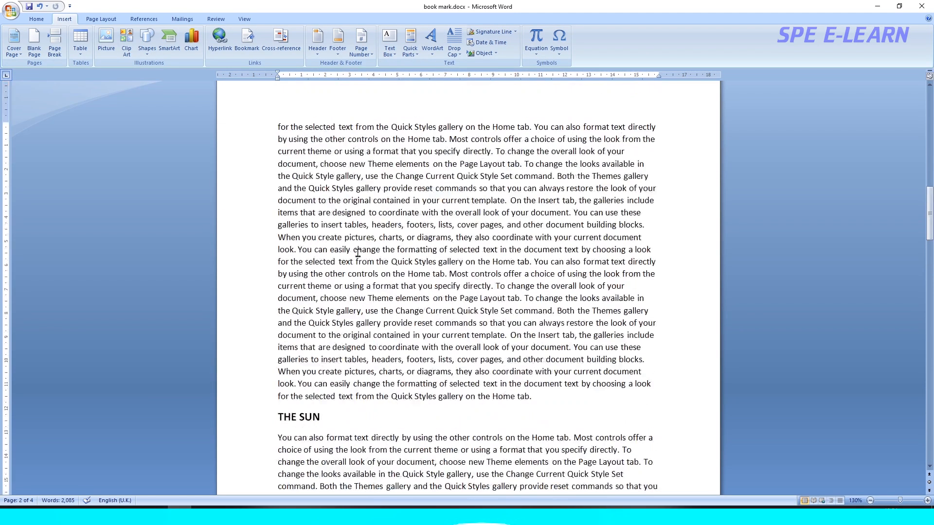
{"action": "scroll", "coordinate": [359, 253], "scroll_direction": "down", "scroll_amount": 20}
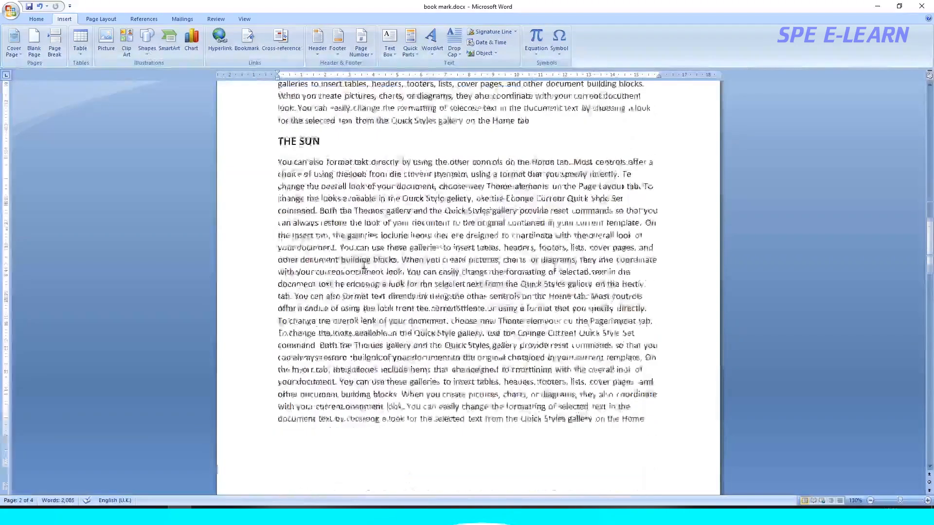
{"action": "scroll", "coordinate": [364, 267], "scroll_direction": "down", "scroll_amount": 15}
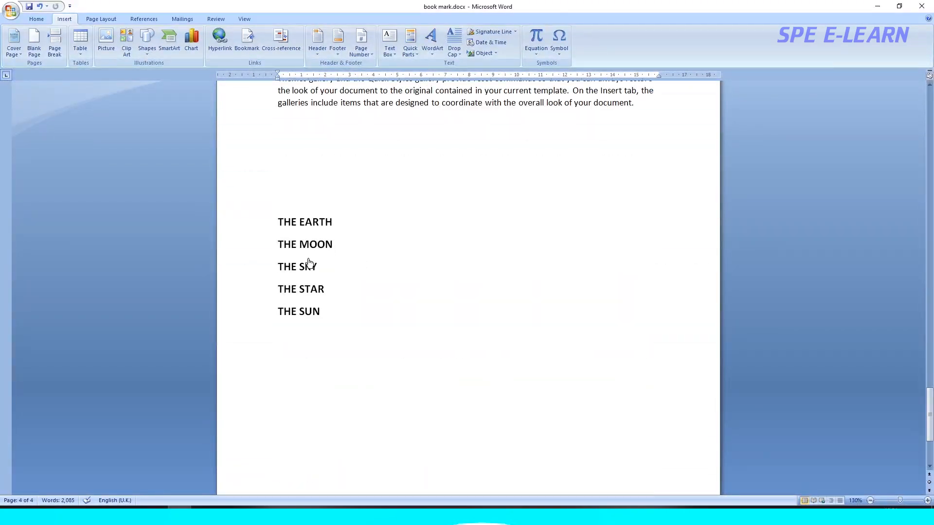
{"action": "left_click", "coordinate": [304, 248]}
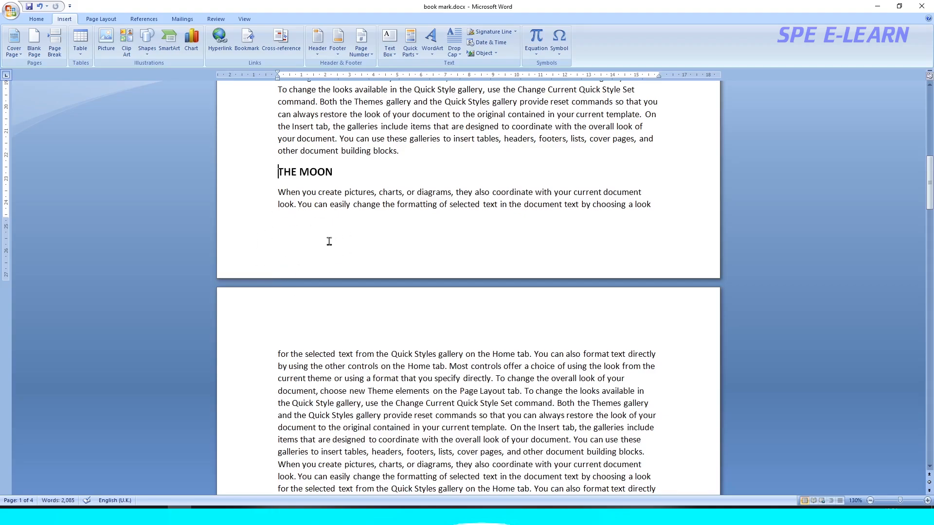
- Test the THE STAR cross-reference in the first-page list and the THE EARTH cross-reference in the last-page list by following each link
{"action": "scroll", "coordinate": [329, 242], "scroll_direction": "up", "scroll_amount": 15}
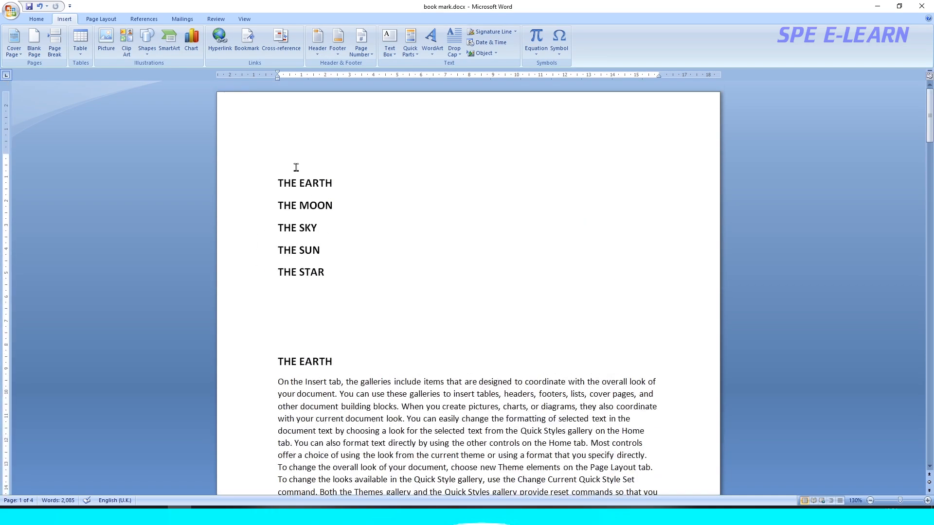
{"action": "left_click", "coordinate": [306, 274]}
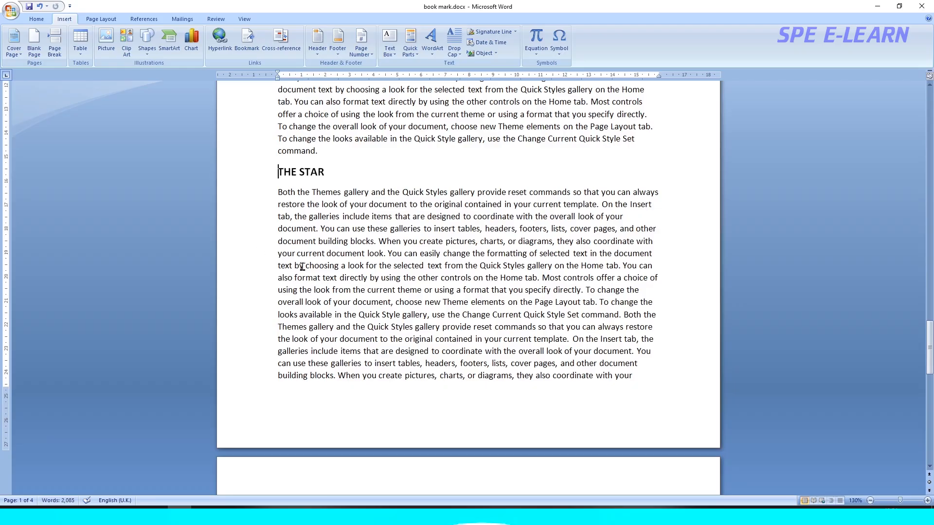
{"action": "scroll", "coordinate": [302, 214], "scroll_direction": "down", "scroll_amount": 5}
{"action": "scroll", "coordinate": [302, 214], "scroll_direction": "down", "scroll_amount": 5}
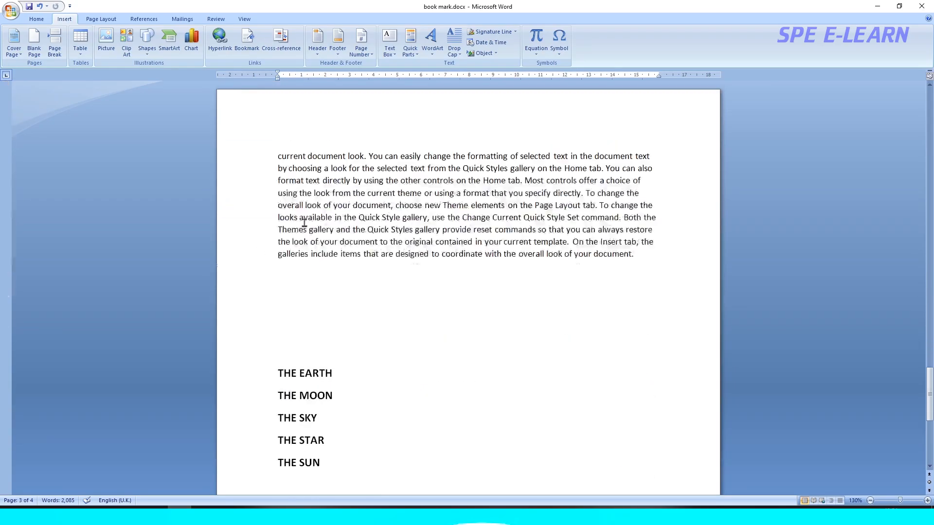
{"action": "left_click", "coordinate": [307, 378]}
{"action": "scroll", "coordinate": [326, 314], "scroll_direction": "up", "scroll_amount": 1}
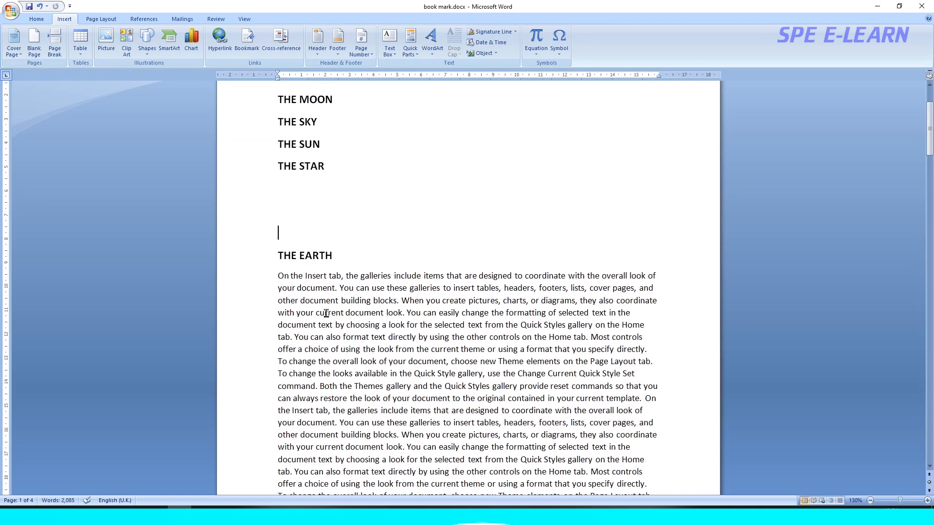